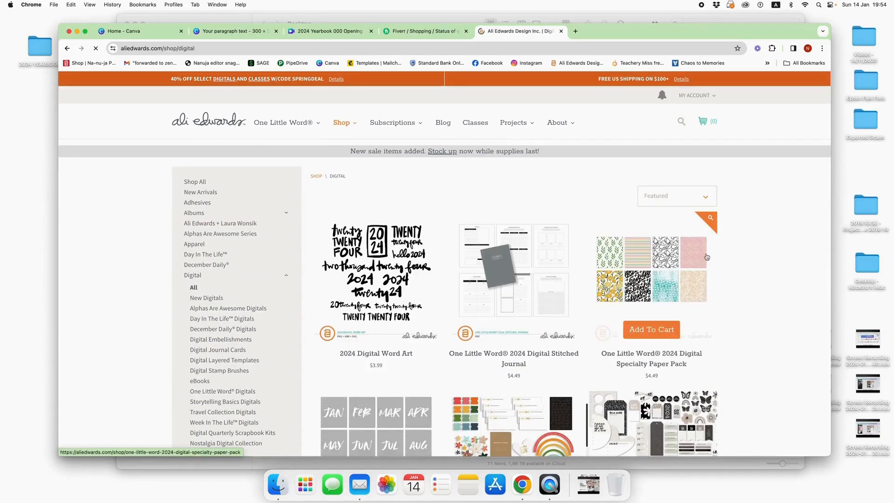
scroll(754, 244, down, 5)
scroll(754, 244, down, 5)
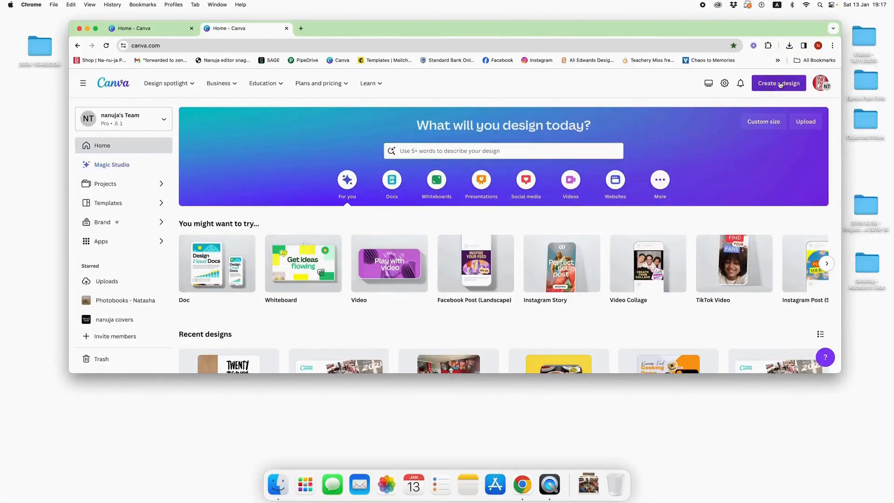
- Create a new blank custom-size design measuring 300 × 300 mm
click(781, 85)
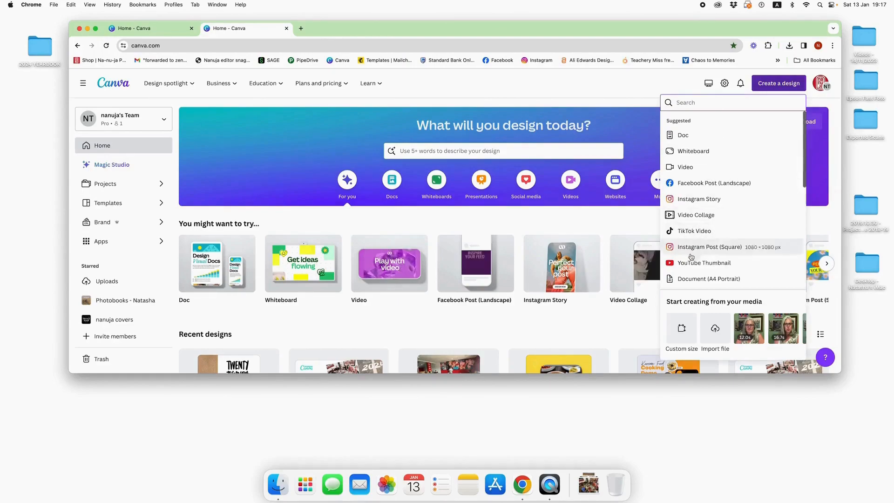
click(685, 335)
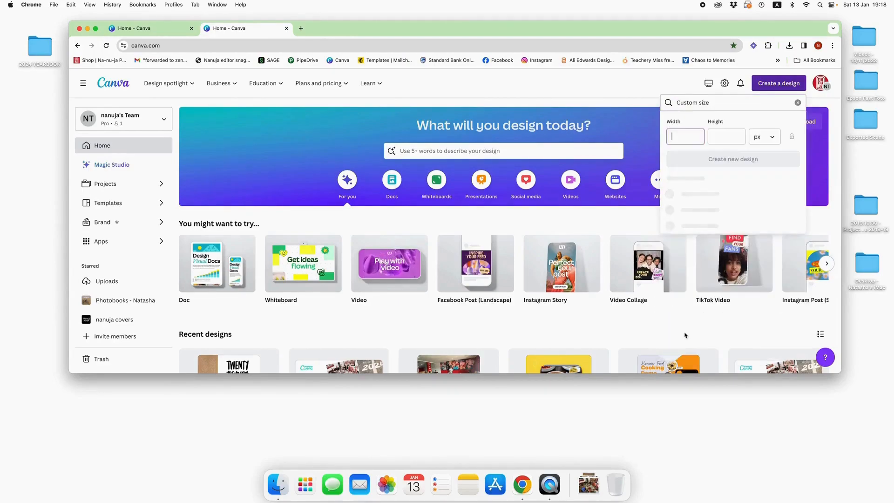
click(767, 139)
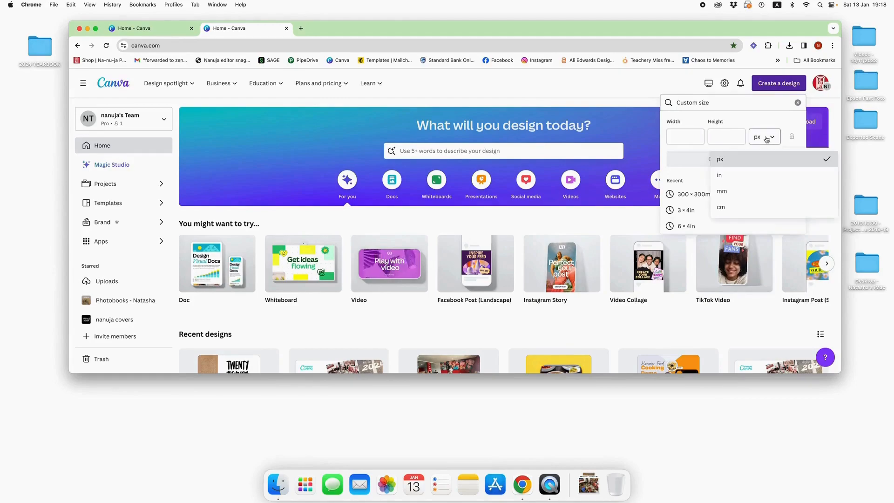
click(755, 191)
click(680, 137)
text(300)
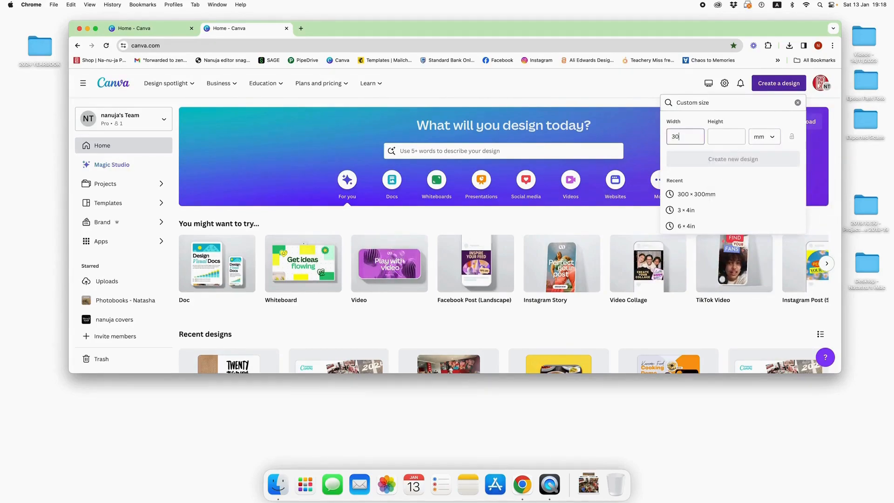
click(720, 137)
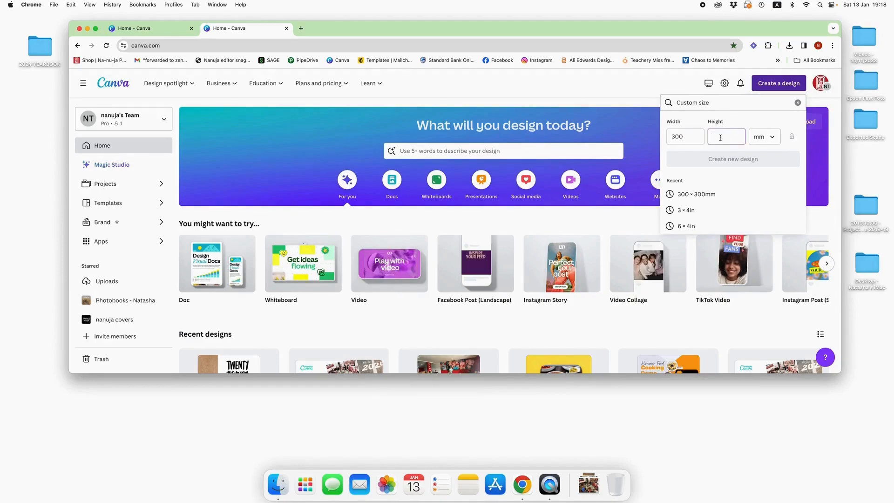
text(300)
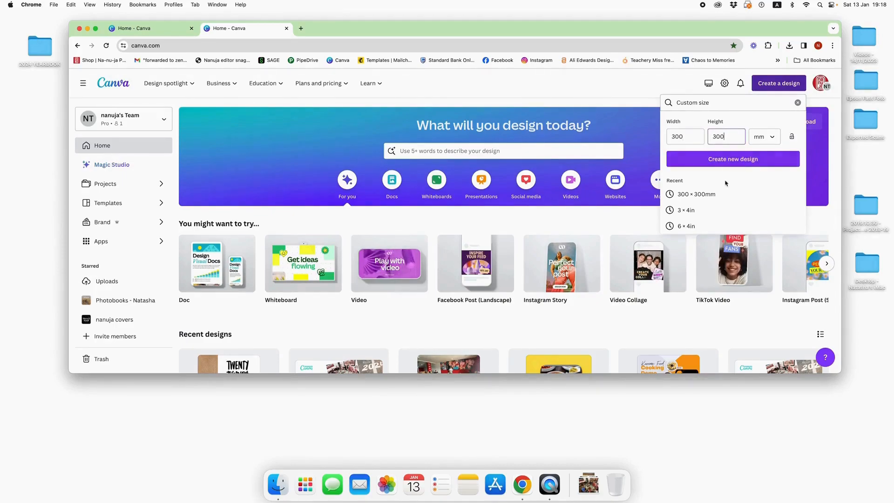
click(740, 160)
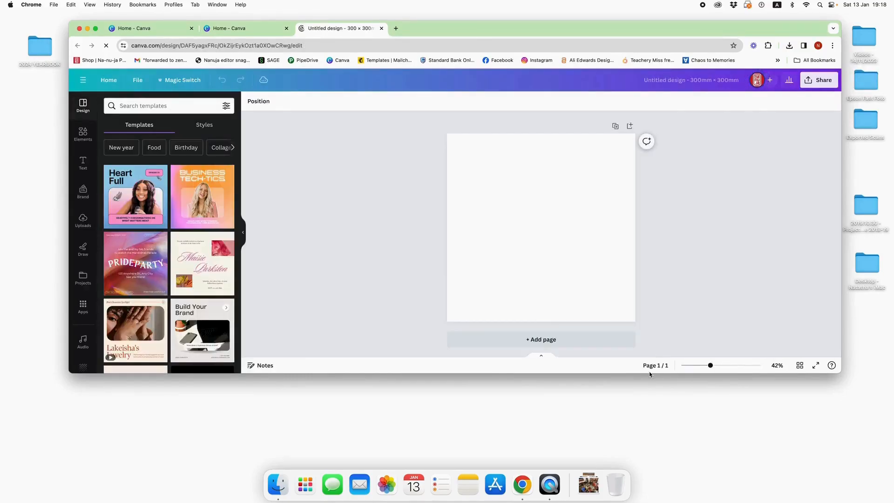
- Extend the browser window's height and show the rulers around the blank page
drag(650, 372, 647, 454)
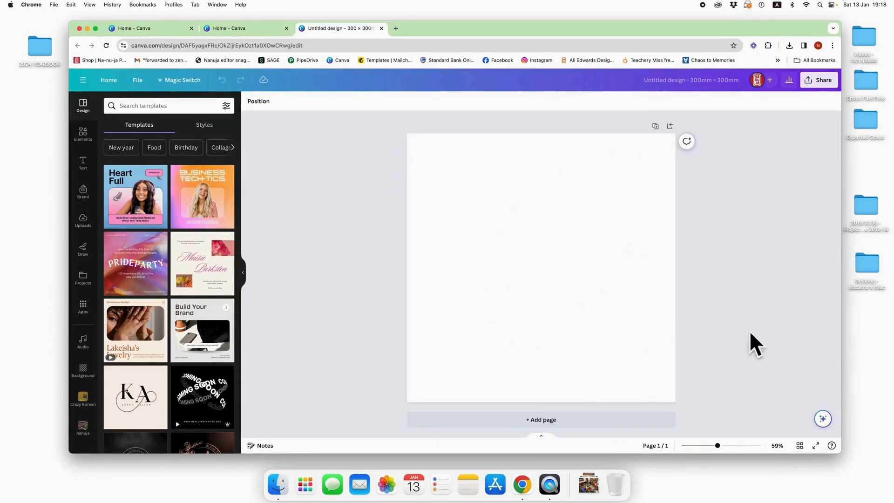
click(138, 80)
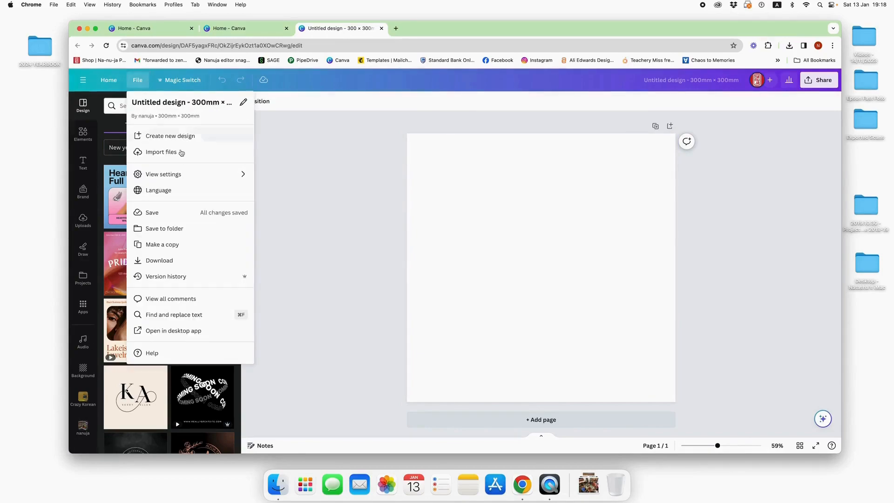
mouse_move(183, 177)
click(291, 174)
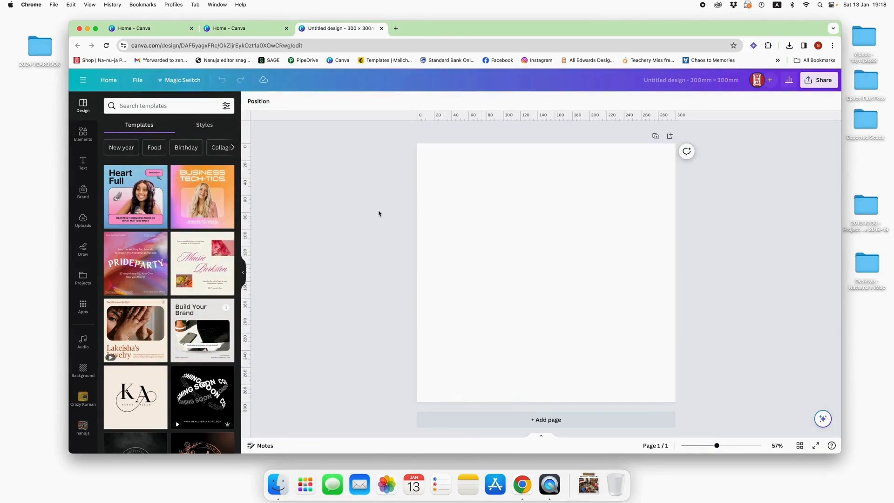
- Search the elements for "grids" and open the Grids collection
click(83, 134)
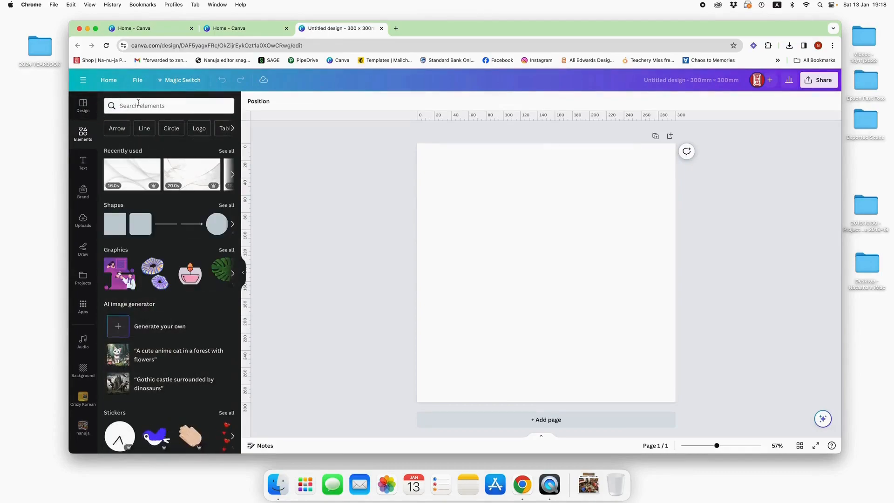
click(132, 106)
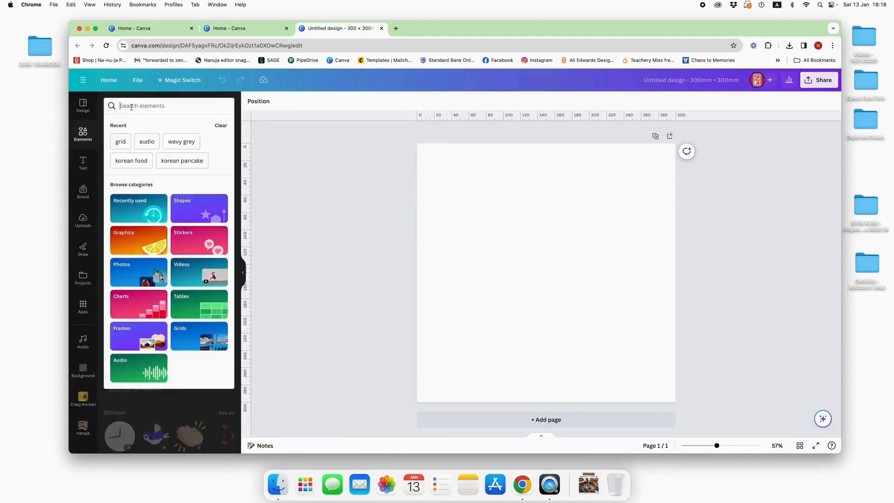
text(grids)
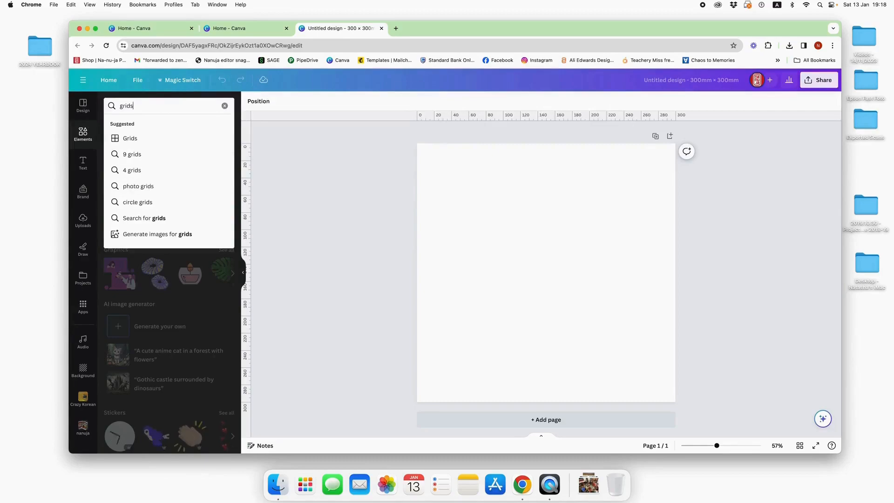
click(136, 139)
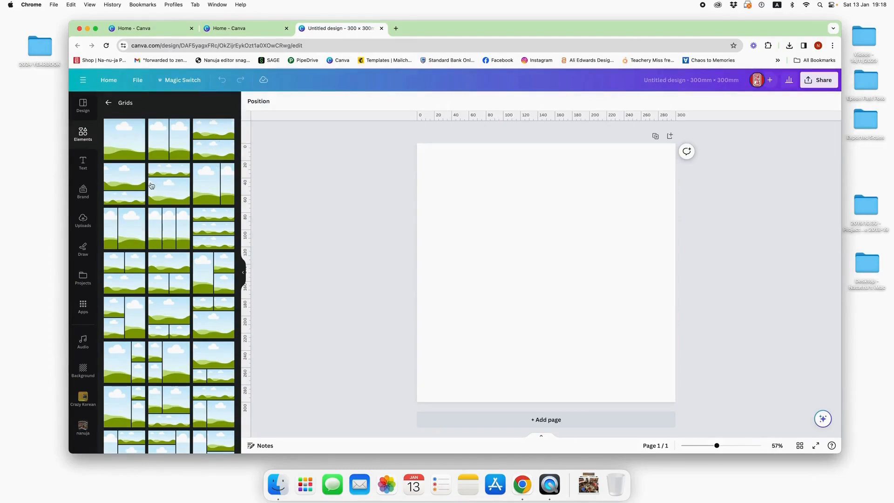
- Add the grid of three stacked rows and resize it to fill the left half of the page
click(203, 228)
drag(678, 274, 550, 268)
drag(413, 141, 418, 144)
drag(482, 404, 481, 402)
click(591, 343)
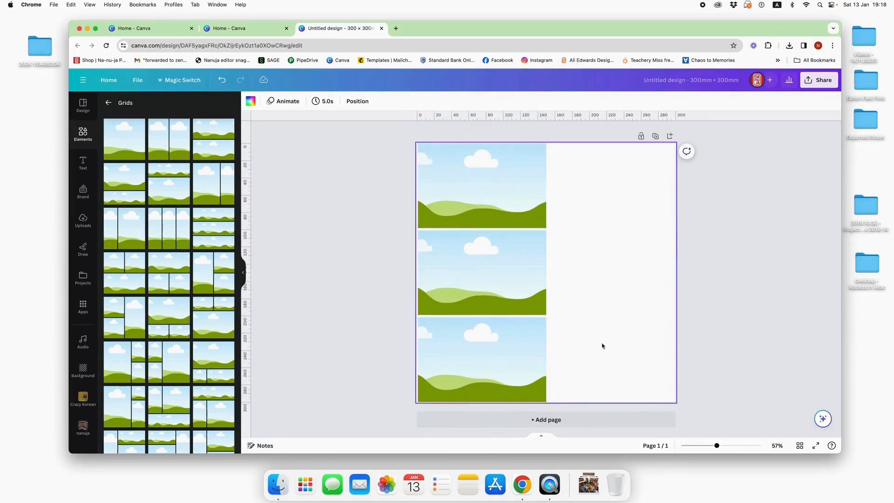
- Add a single-frame grid and resize it to about 147 × 98 mm in the page's upper-right area, level with the left grid's first row
click(130, 140)
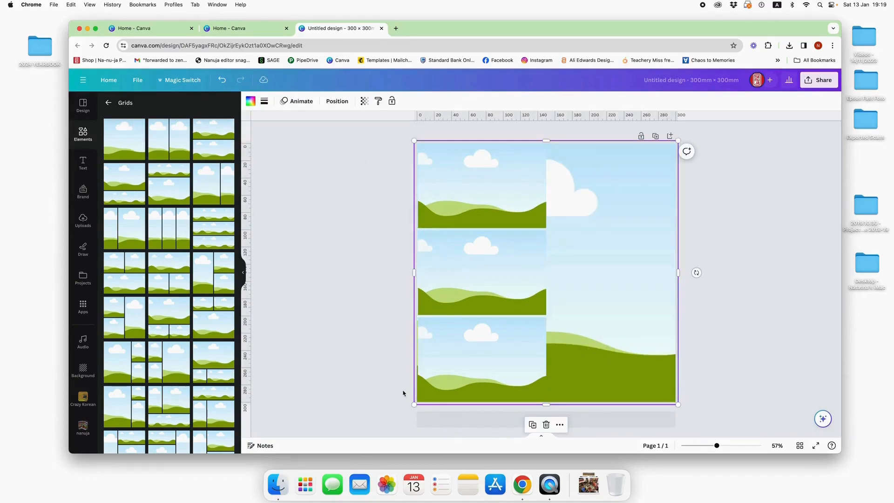
drag(414, 405, 550, 226)
drag(613, 141, 614, 143)
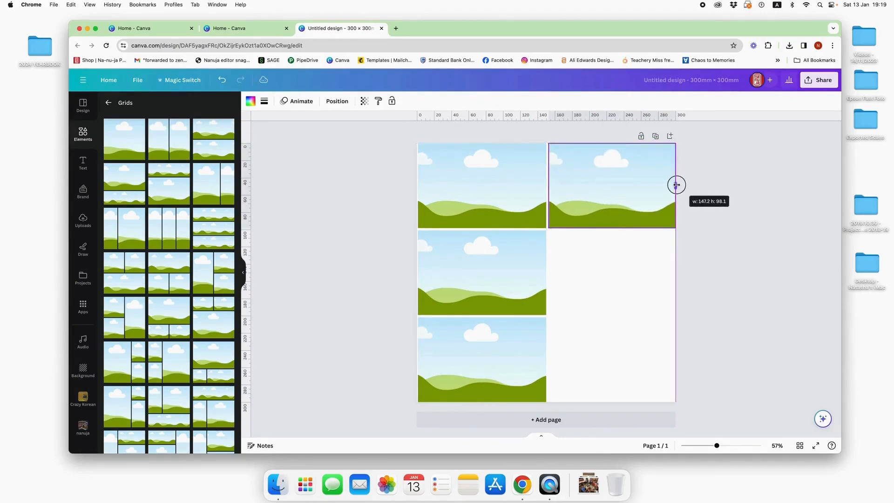
click(750, 261)
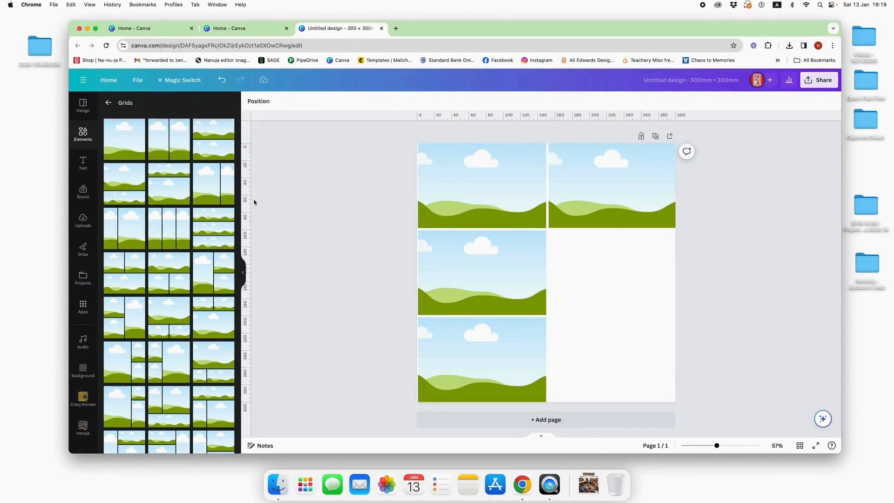
- Add a two-column grid and resize it to fit the right half of the page beside the left grid's middle row
click(173, 153)
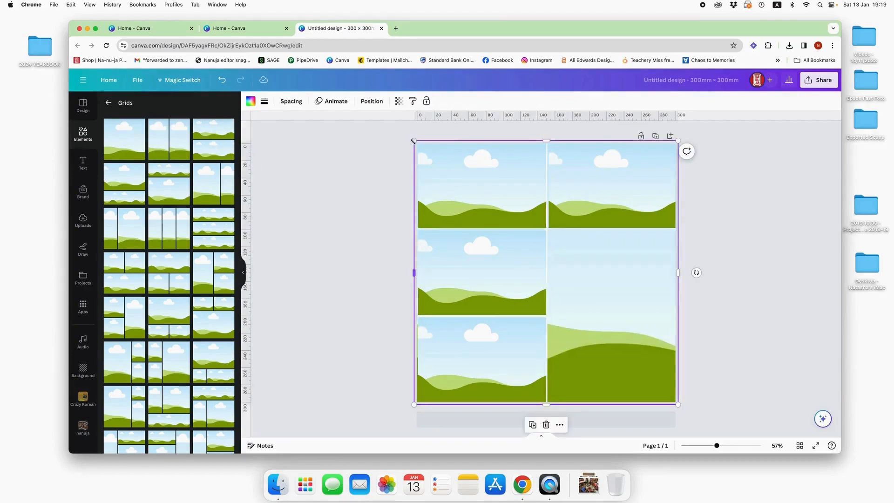
drag(414, 141, 549, 231)
drag(613, 405, 600, 315)
drag(678, 273, 676, 273)
click(724, 292)
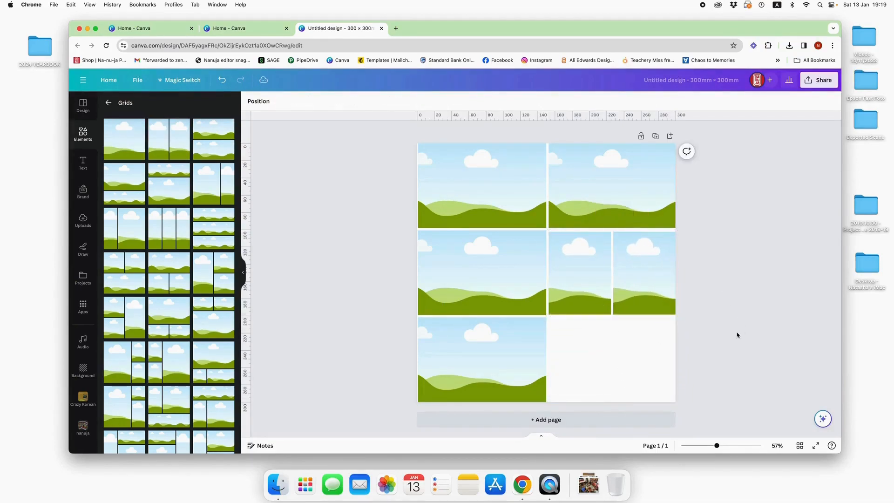
- Raise the two-column grid's upper edge level with the left grid's middle row and check its grid spacing setting
click(616, 252)
drag(616, 232, 611, 231)
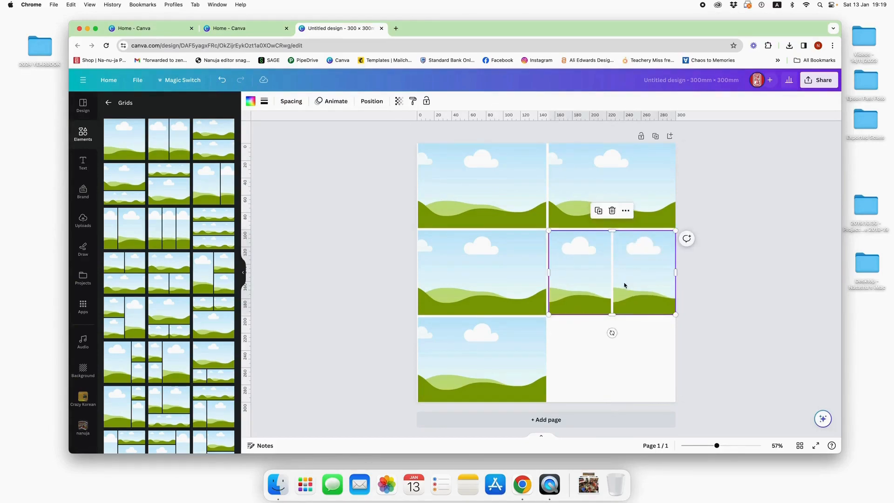
click(291, 102)
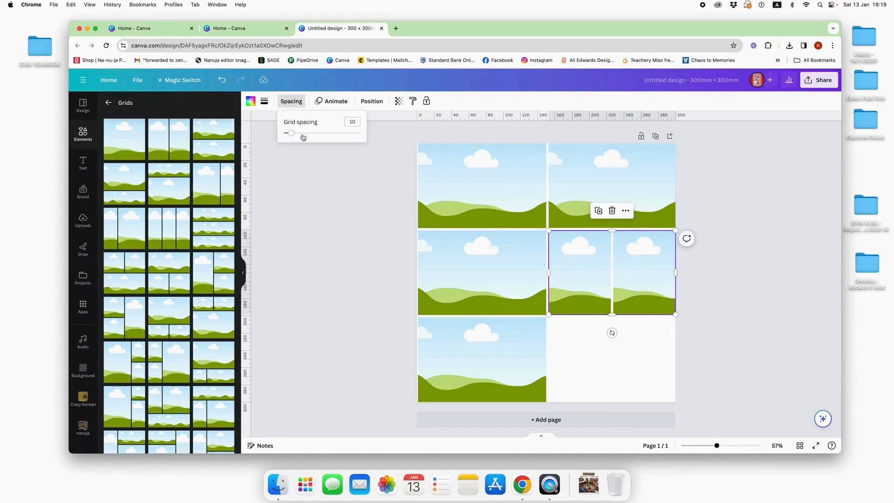
click(635, 326)
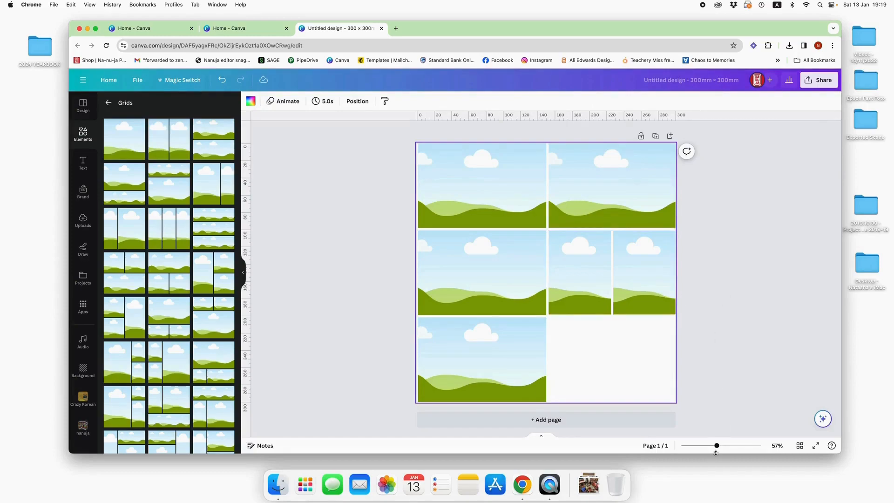
- Stretch the three-row grid outward so it reaches the page's left edge
mouse_move(717, 447)
mouse_down()
mouse_move(732, 447)
mouse_move(731, 455)
mouse_move(721, 449)
mouse_up()
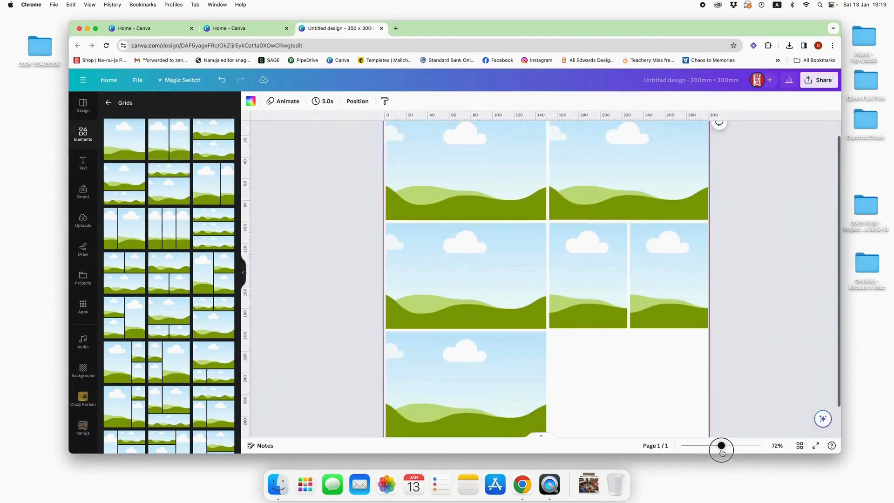
click(514, 249)
drag(385, 279, 382, 276)
click(588, 341)
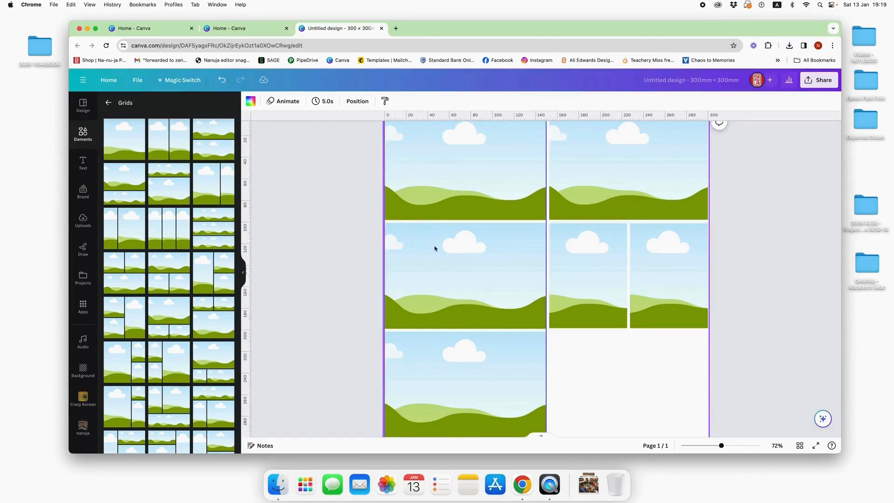
- Copy the two-column grid and place the pasted copy in the empty lower-right area beside the left grid's last row
click(625, 278)
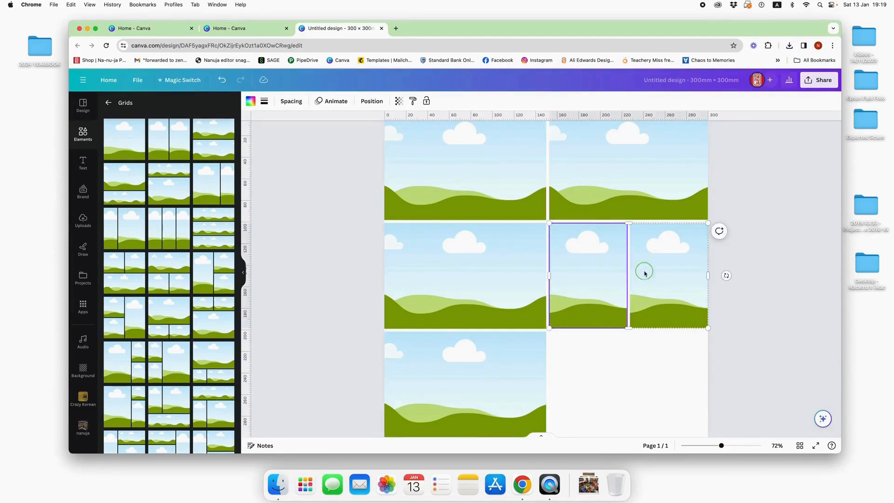
right_click(646, 274)
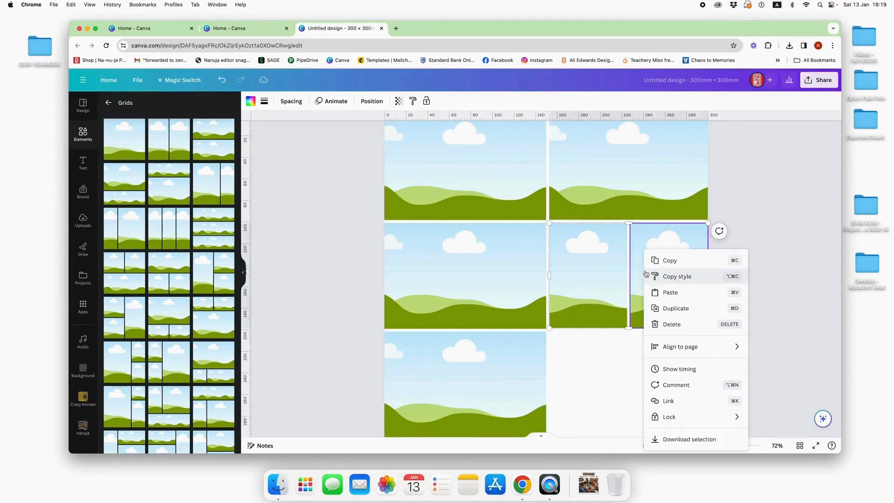
click(684, 262)
click(631, 350)
right_click(631, 351)
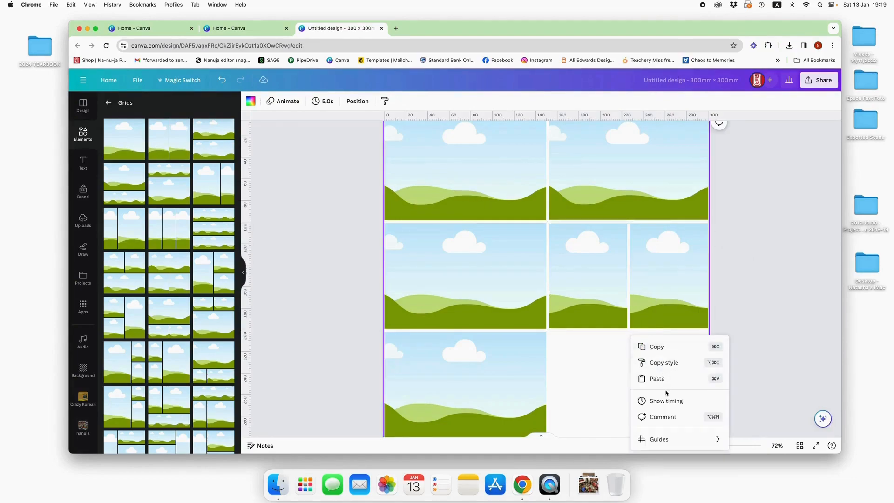
click(658, 378)
drag(664, 265, 659, 369)
drag(724, 449, 720, 447)
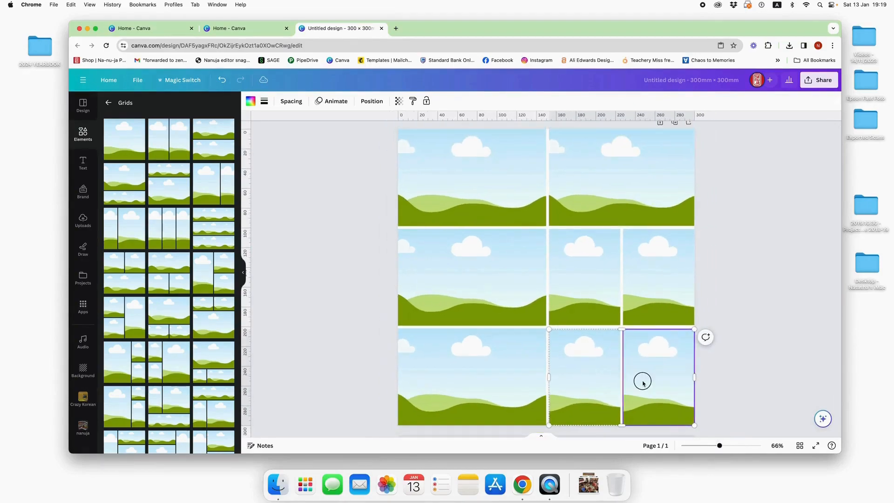
click(757, 368)
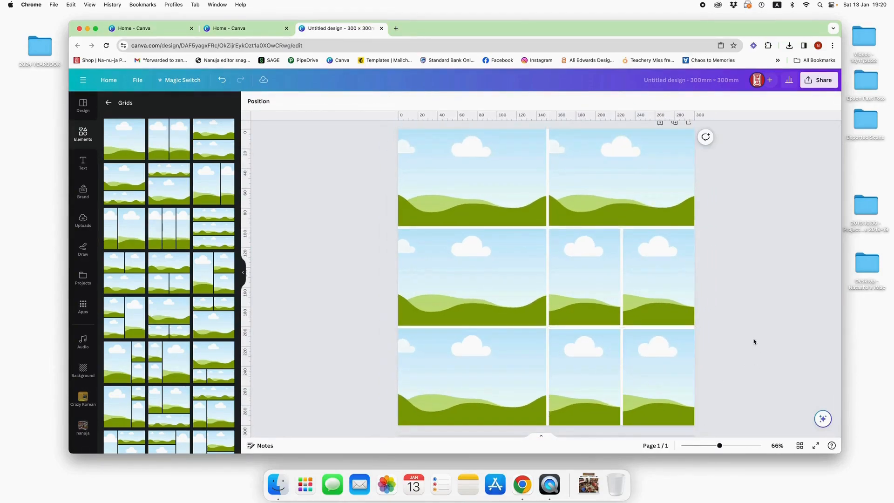
- Examine up close how the lower two-column grid lines up with the neighbouring grids and page edges
click(683, 385)
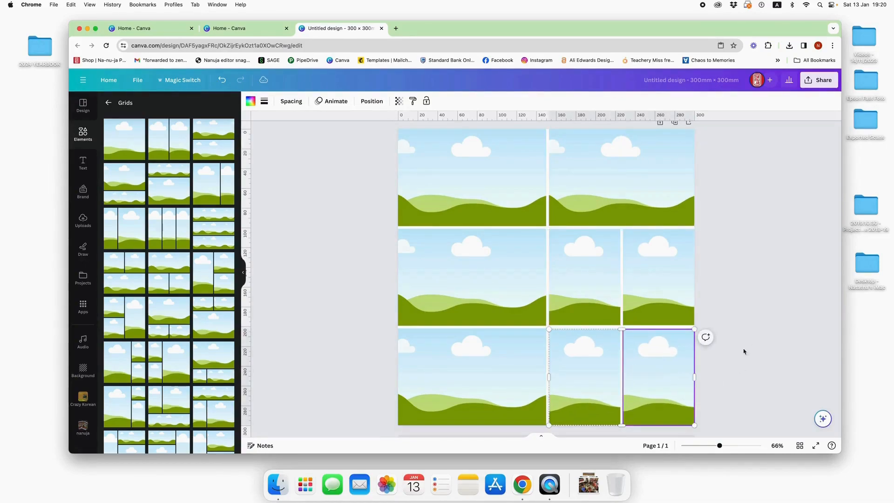
click(733, 446)
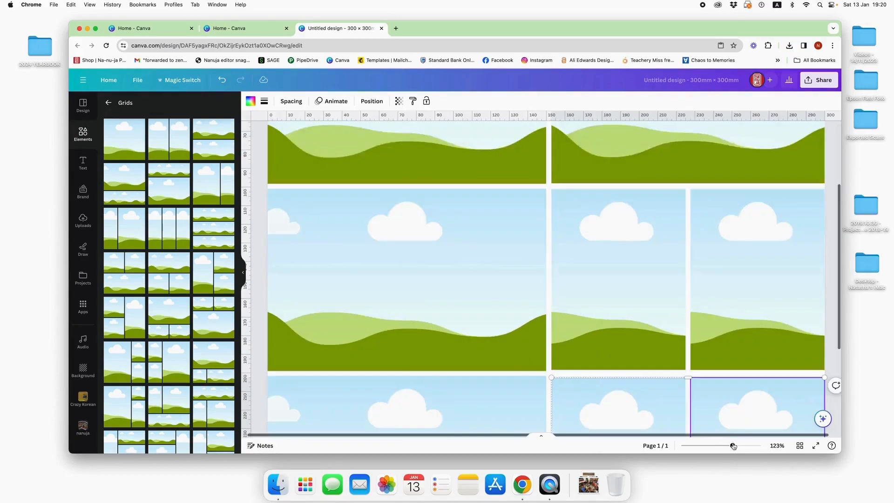
scroll(676, 360, down, 5)
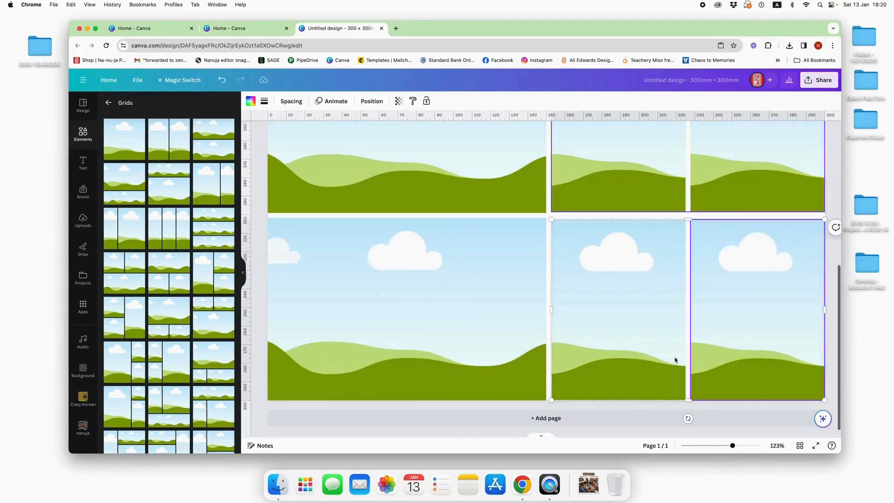
key(Escape)
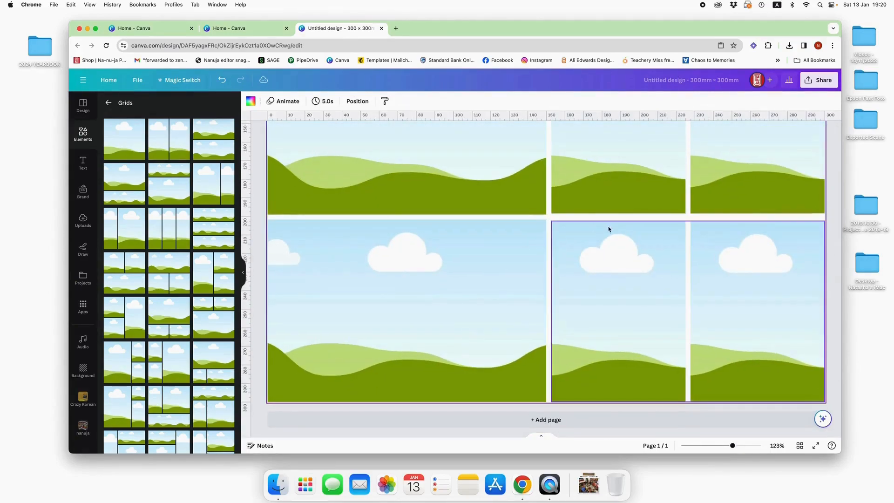
- Raise the lower two-column grid's upper edge level with the left grid's last row and add a horizontal ruler guide along that edge
click(680, 233)
drag(686, 220, 688, 216)
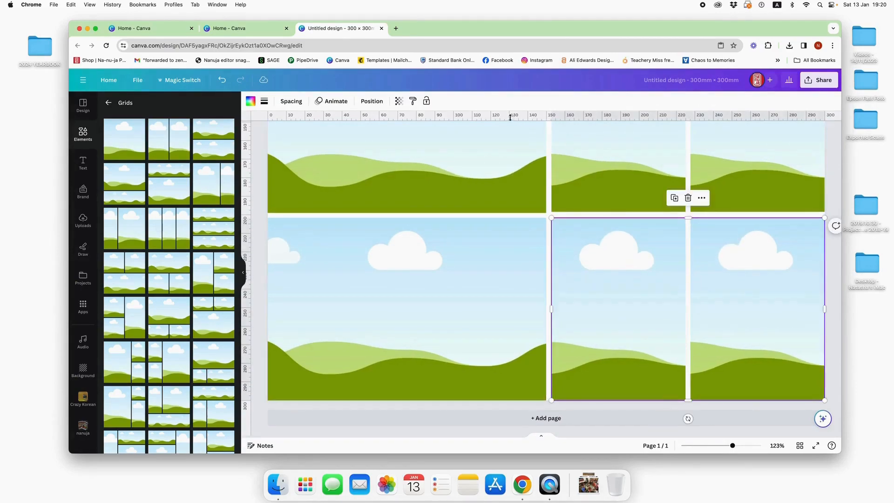
drag(506, 115, 529, 217)
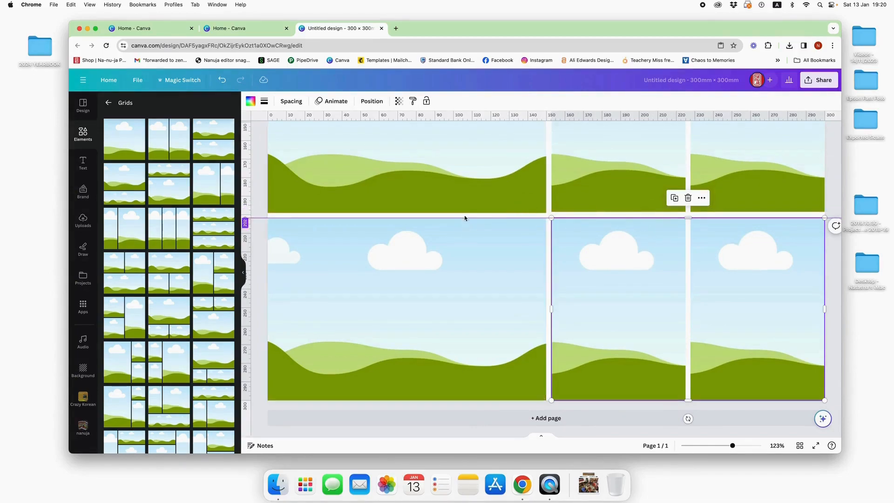
mouse_move(463, 116)
mouse_down()
mouse_move(479, 194)
mouse_move(472, 214)
mouse_move(478, 97)
mouse_up()
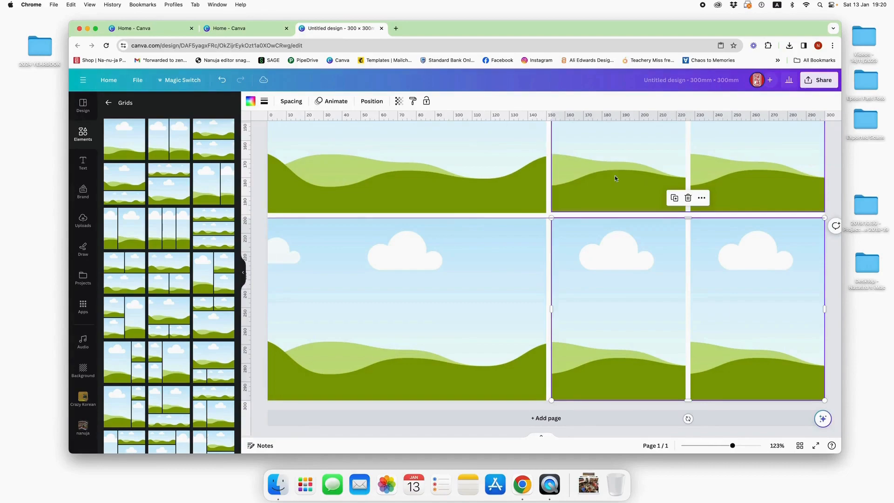
- Extend the middle two-column grid's lower edge down level with the bottom of the left grid's middle row
click(651, 199)
drag(686, 212, 689, 216)
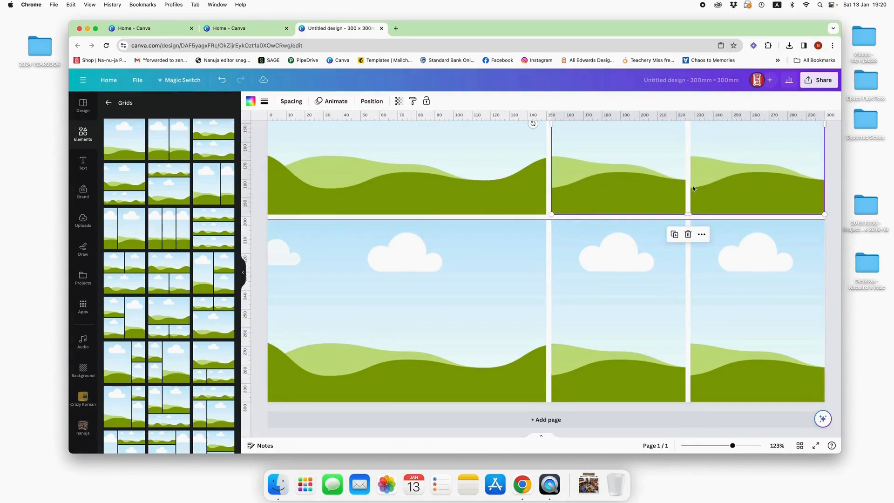
scroll(693, 189, up, 5)
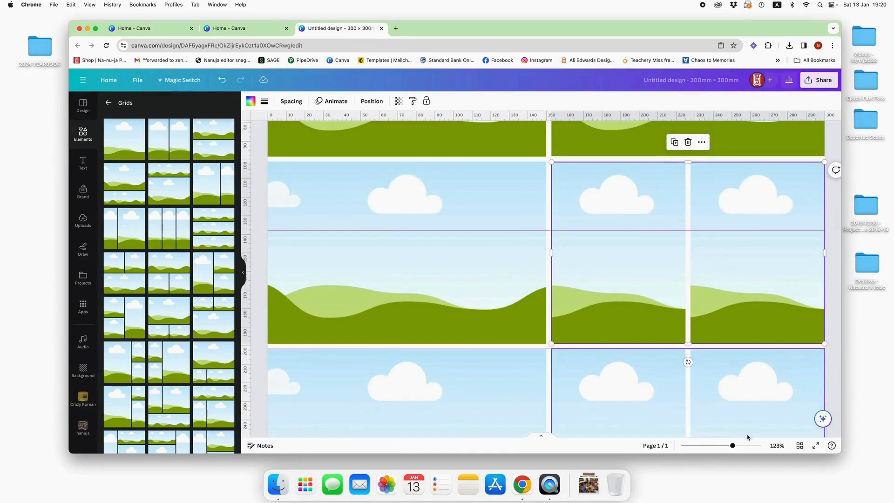
- Remove the horizontal ruler guides from the page and view the whole layout
drag(733, 446, 723, 446)
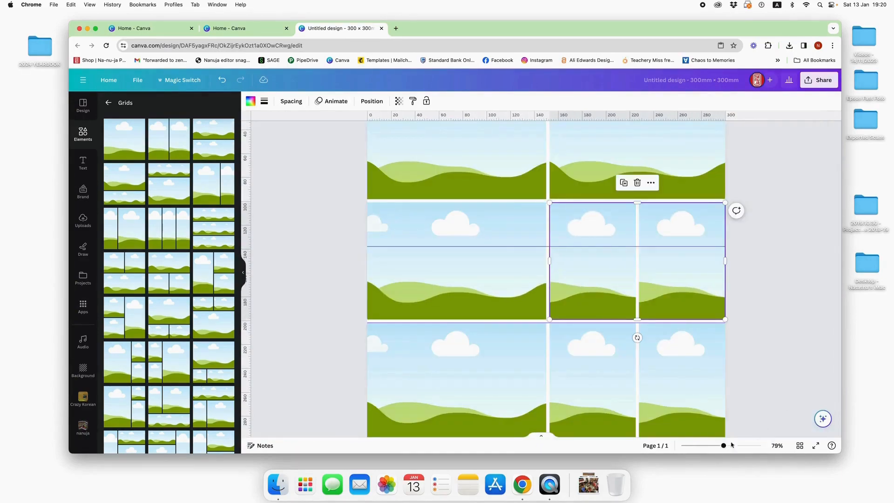
click(711, 450)
click(757, 339)
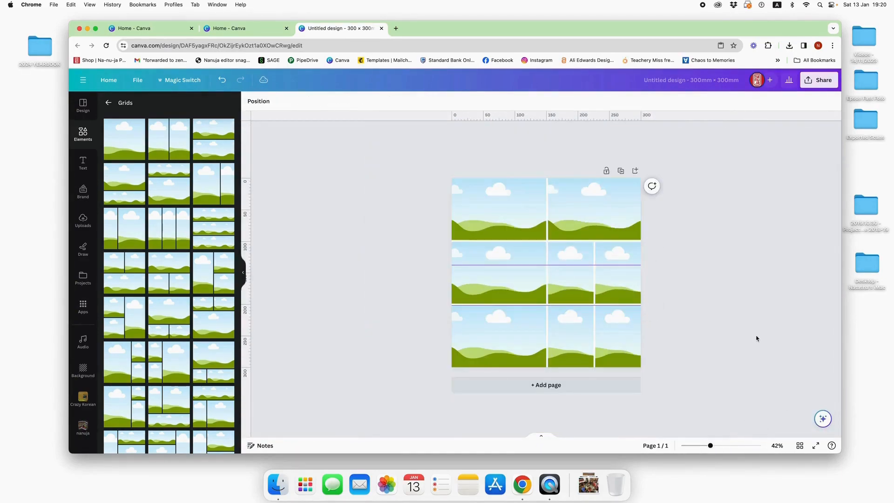
drag(573, 263, 583, 114)
drag(712, 446, 718, 446)
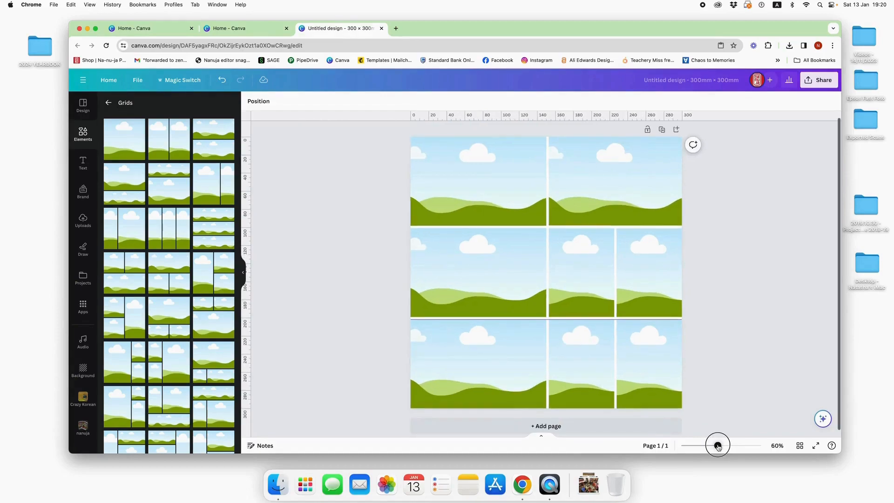
click(605, 344)
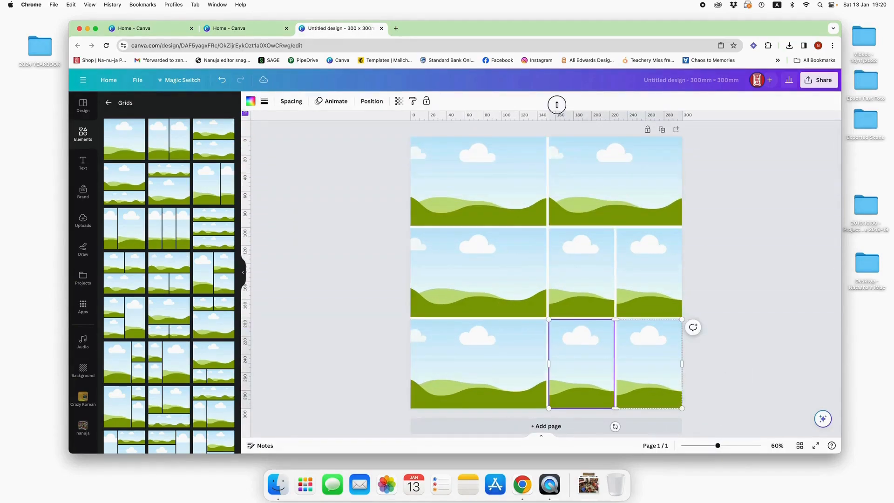
- Create a new project folder named "2024 Yearbook source"
click(108, 103)
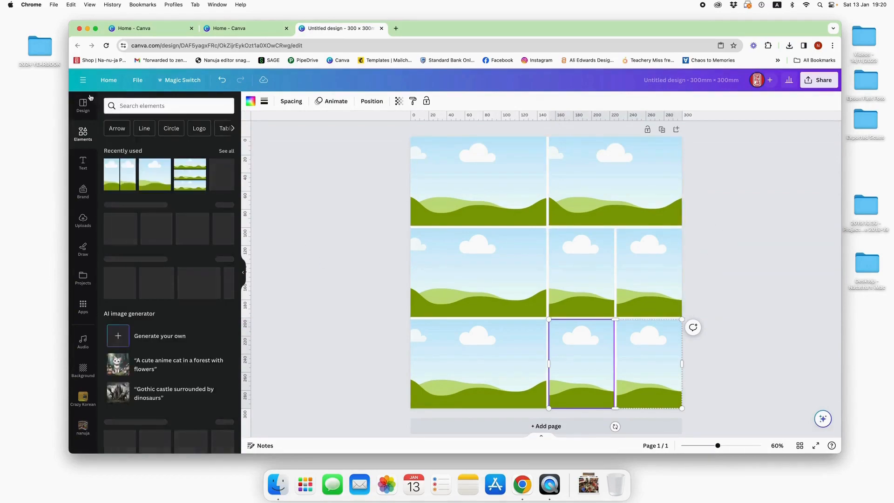
click(82, 278)
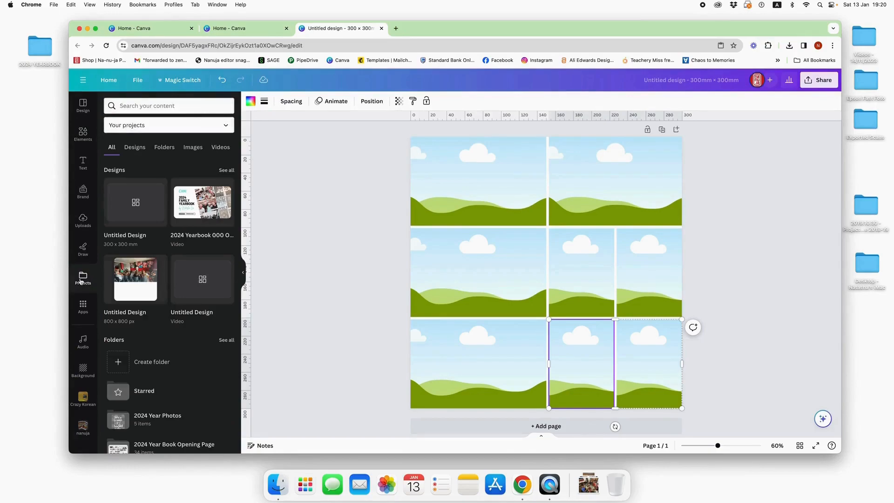
click(156, 362)
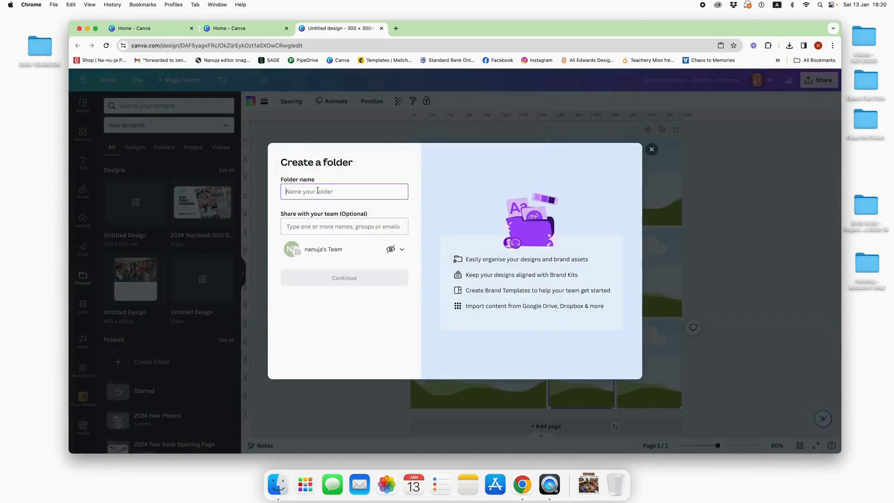
text(20)
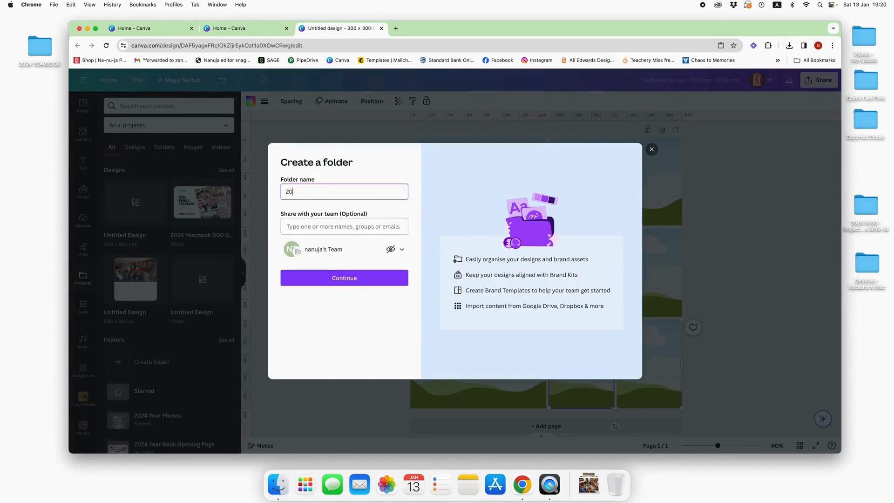
text(24 Yearbook source)
click(351, 278)
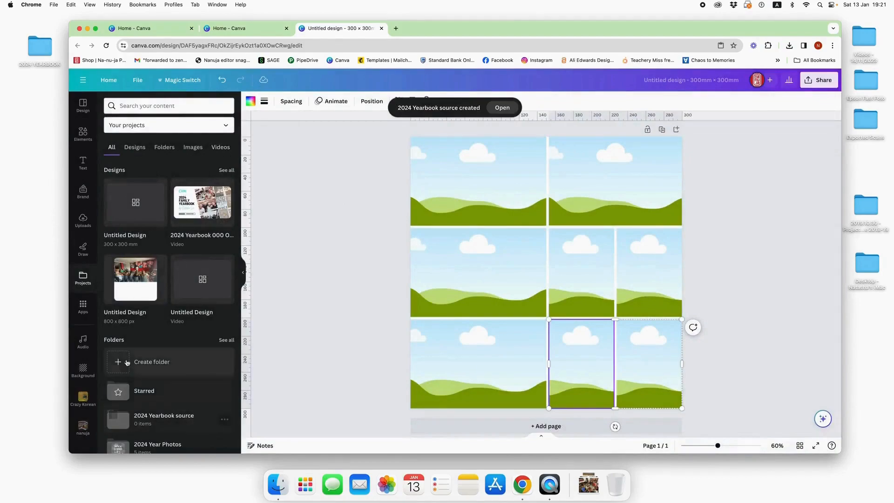
- Start an upload into the 2024 Yearbook source folder and list the files of the Desktop's 2024 YEARBOOK folder
click(184, 419)
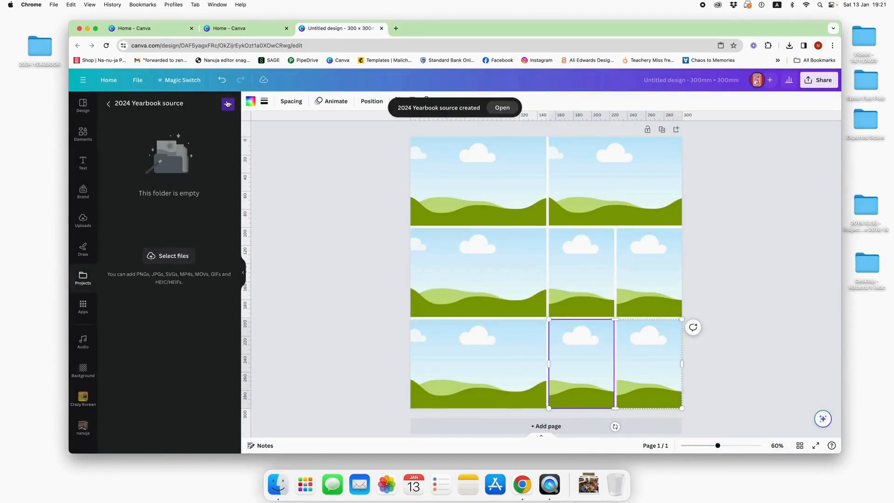
click(228, 104)
click(135, 125)
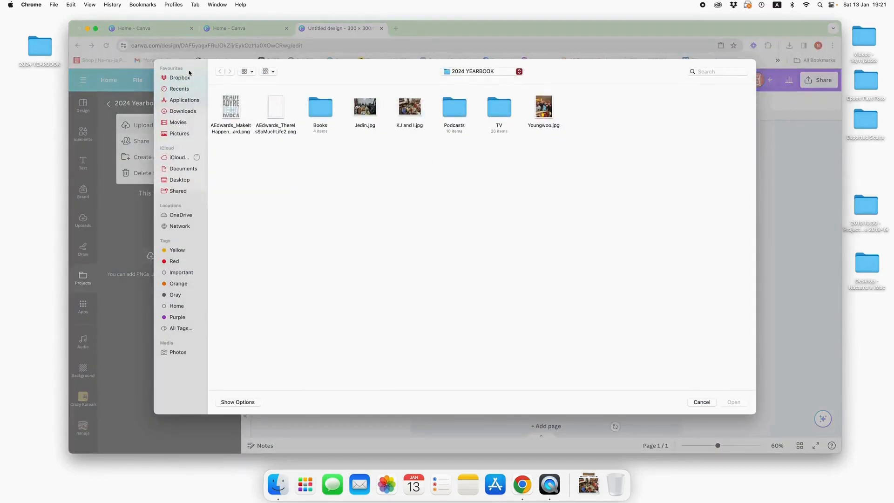
click(179, 182)
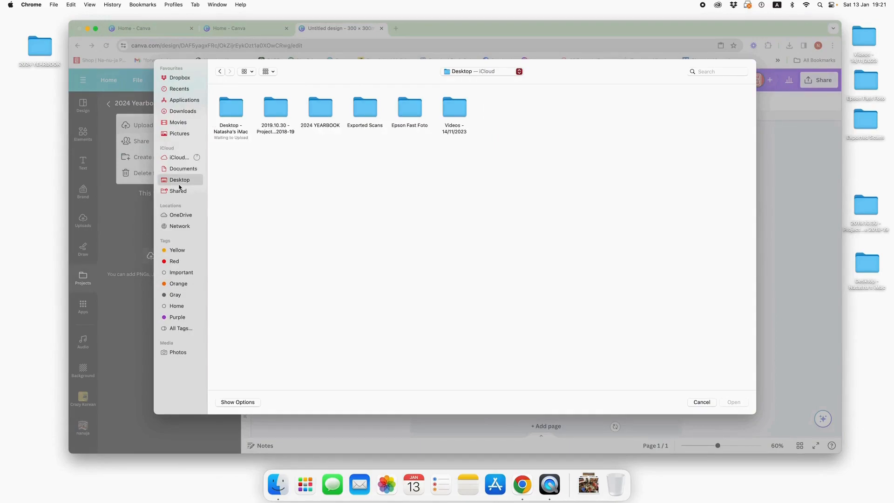
double_click(324, 108)
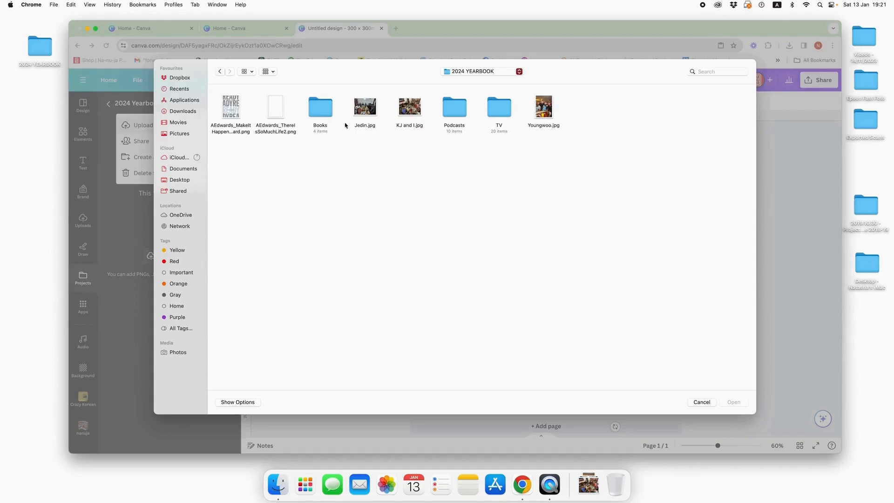
click(252, 72)
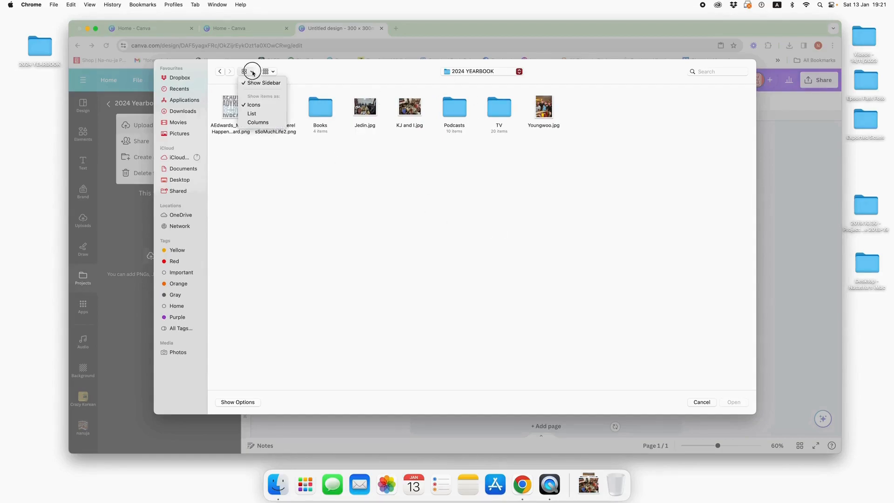
click(254, 113)
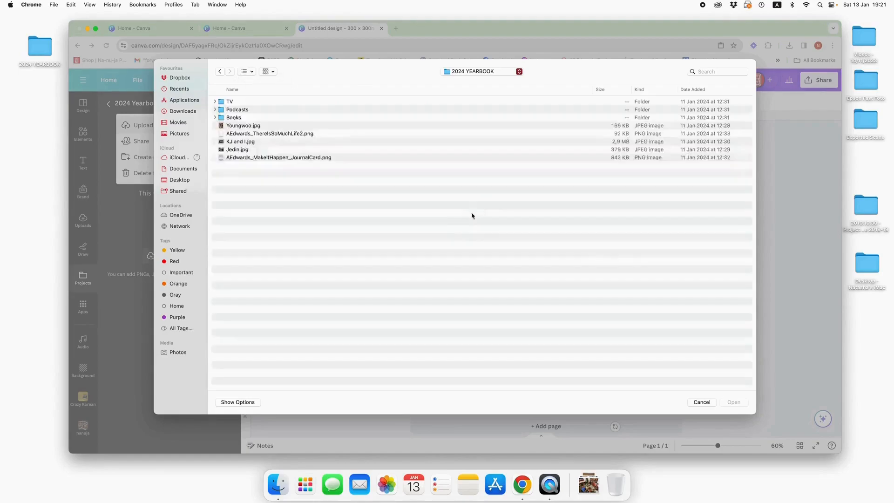
- Upload all five JPEG and PNG image files from the 2024 YEARBOOK folder, leaving out its subfolders
click(251, 126)
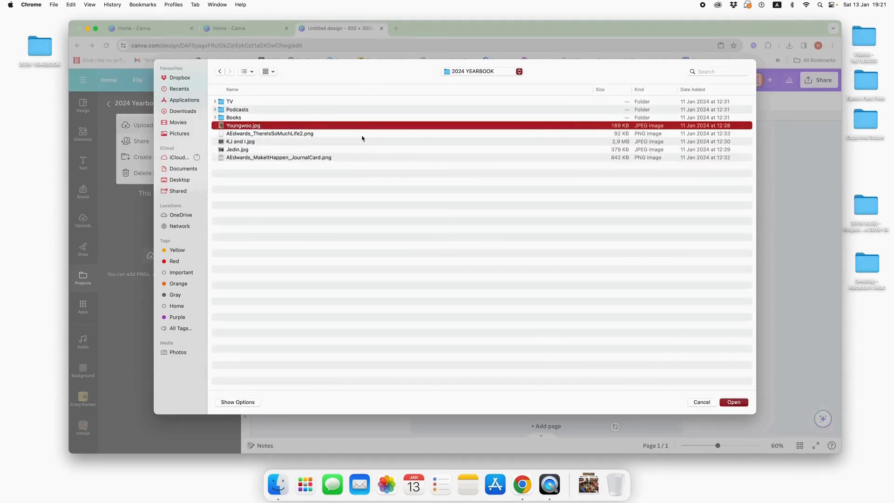
click(624, 141)
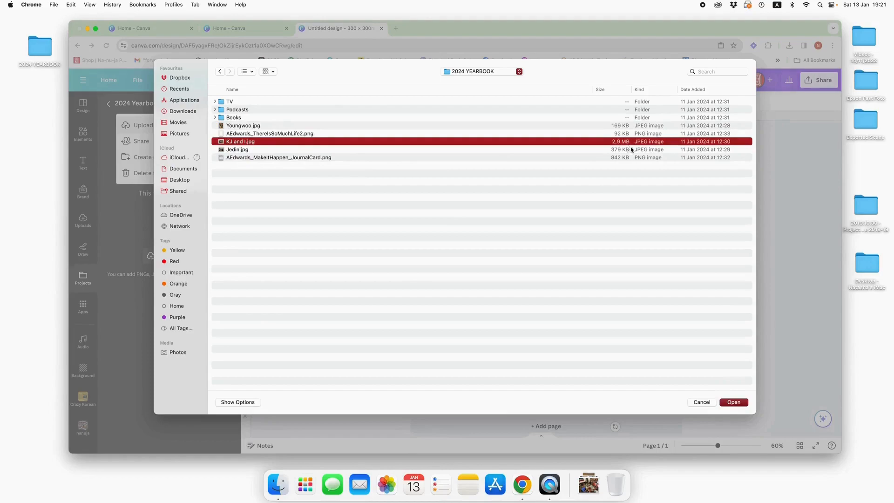
click(305, 150)
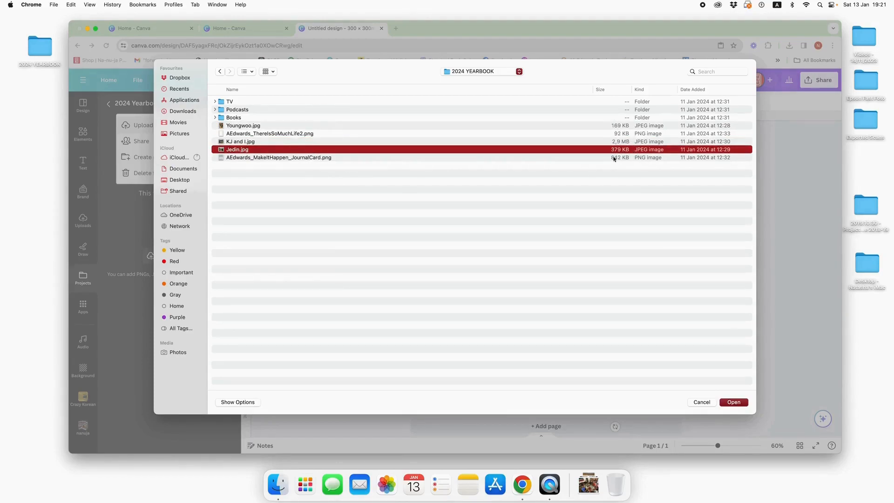
click(398, 160)
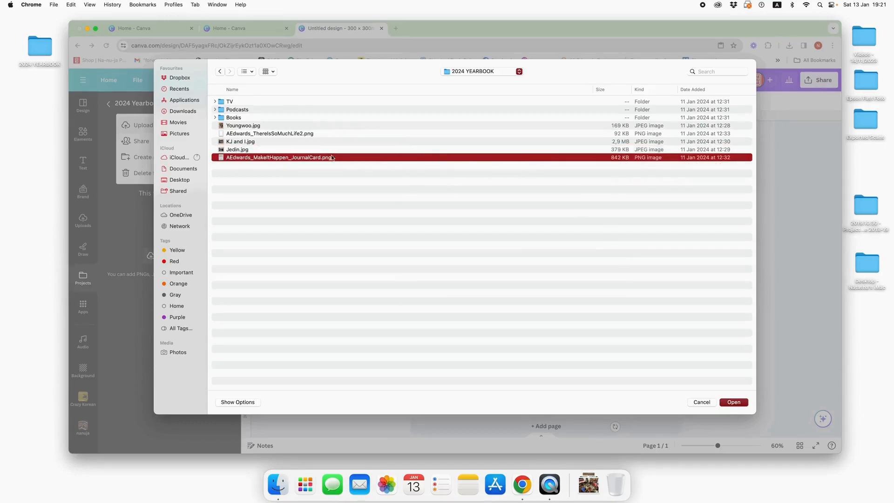
shift+click(259, 126)
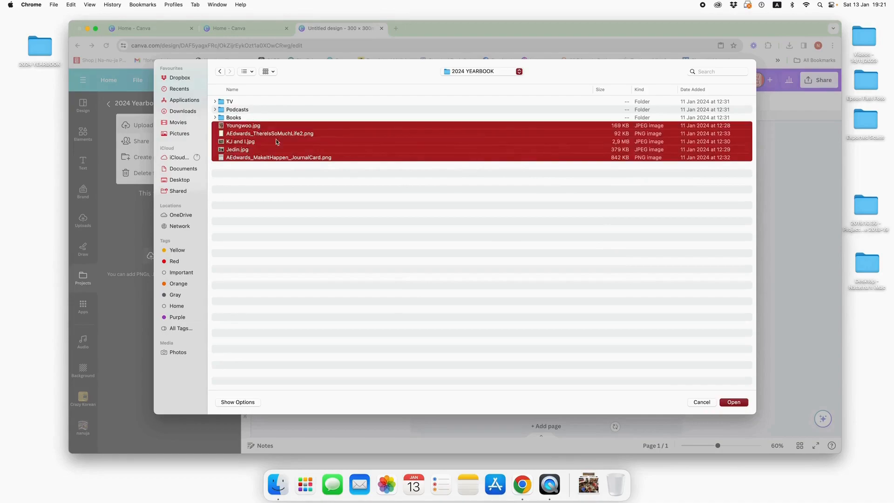
click(730, 403)
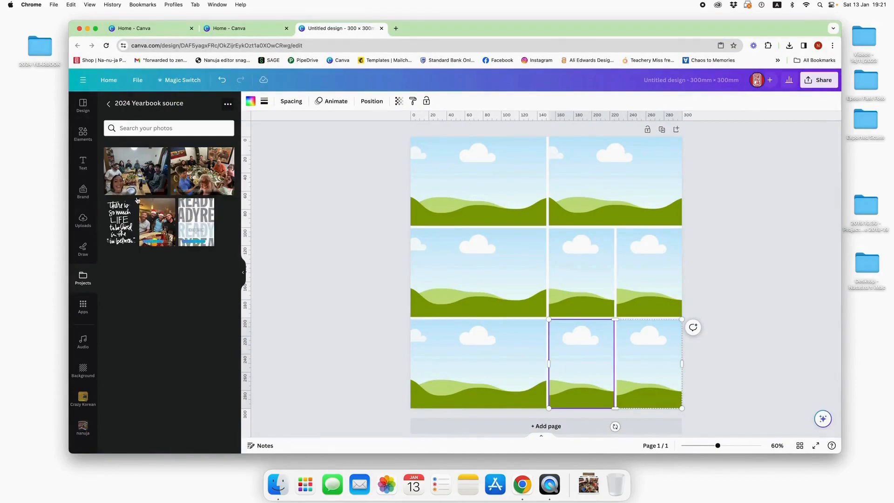
- Fill the left grid from top to bottom with the restaurant table photo, the Santa-hat photo and the other dinner table photo
click(707, 241)
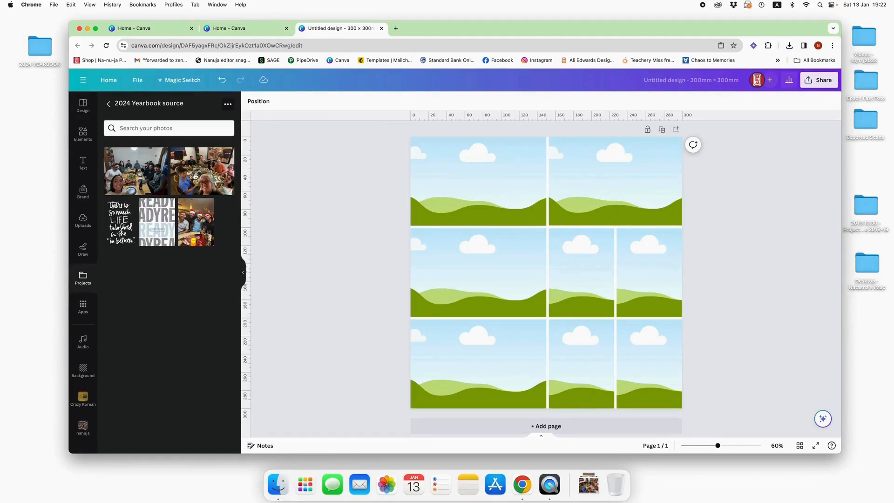
drag(195, 176, 471, 182)
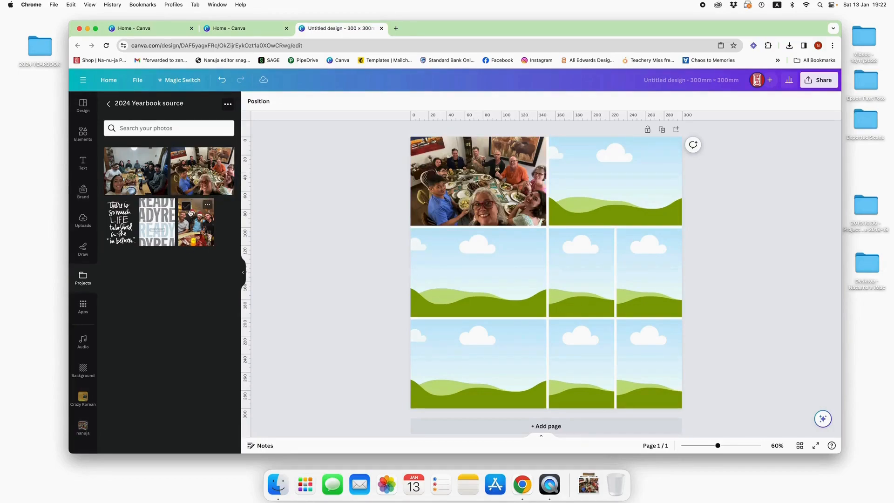
drag(193, 216, 495, 270)
double_click(495, 257)
click(385, 255)
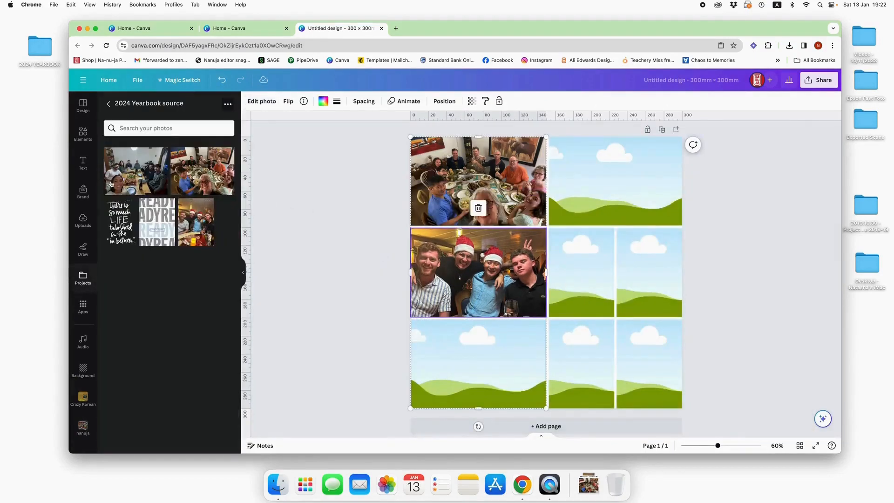
drag(152, 178, 464, 349)
click(369, 320)
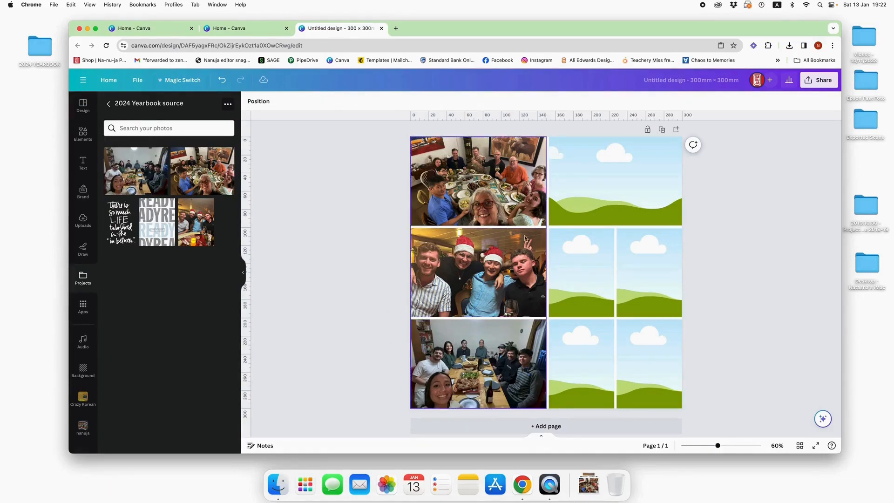
- Select the empty frame beside the first photo and search the elements library for "2024 Road"
click(613, 168)
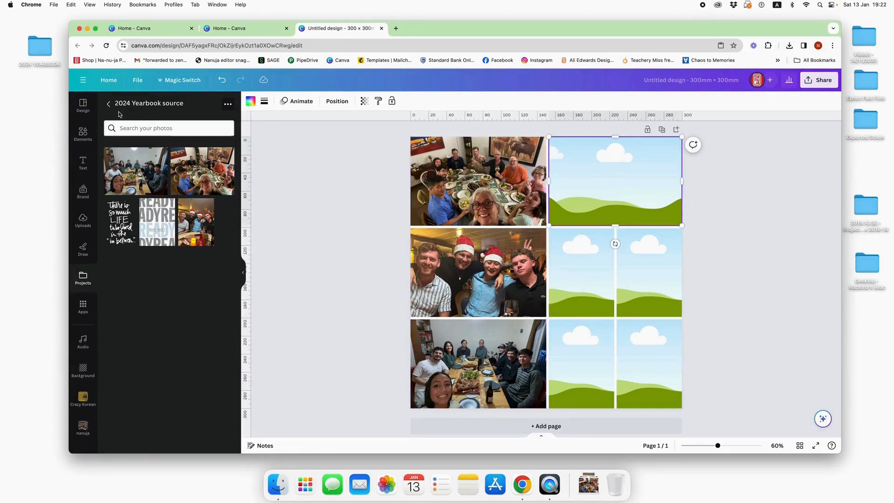
click(83, 133)
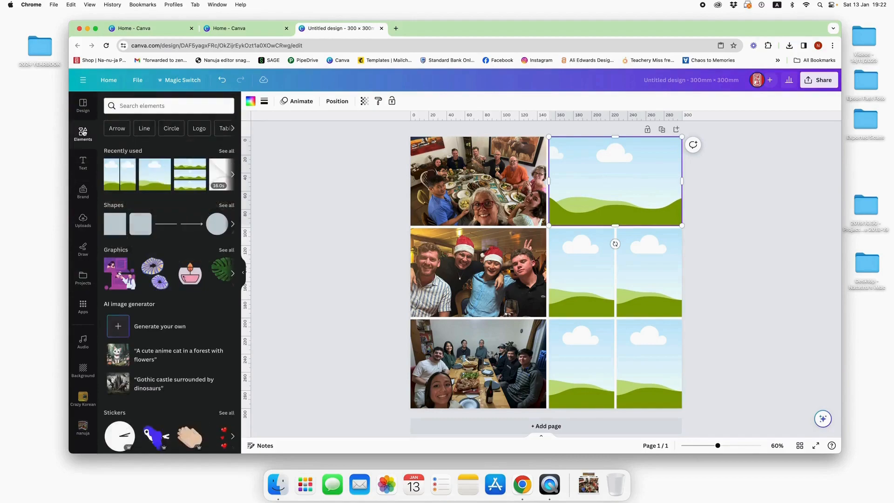
click(134, 107)
text(20)
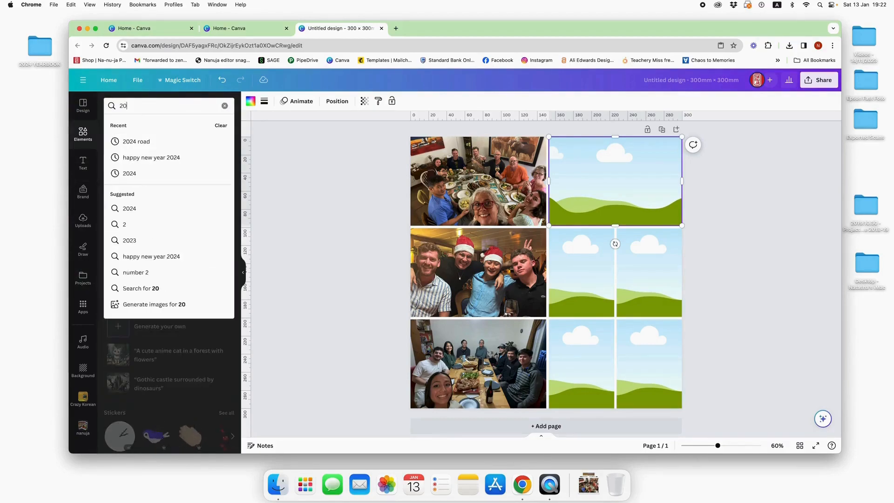
text(24 R)
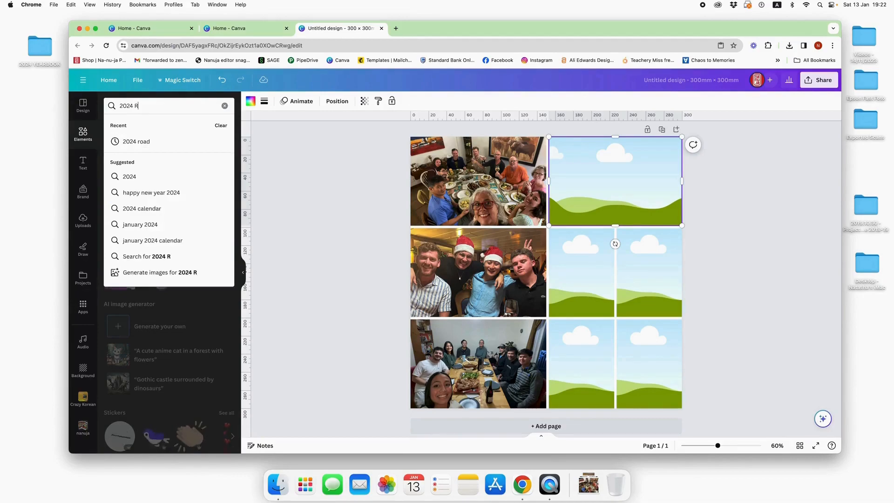
text(oad)
key(Return)
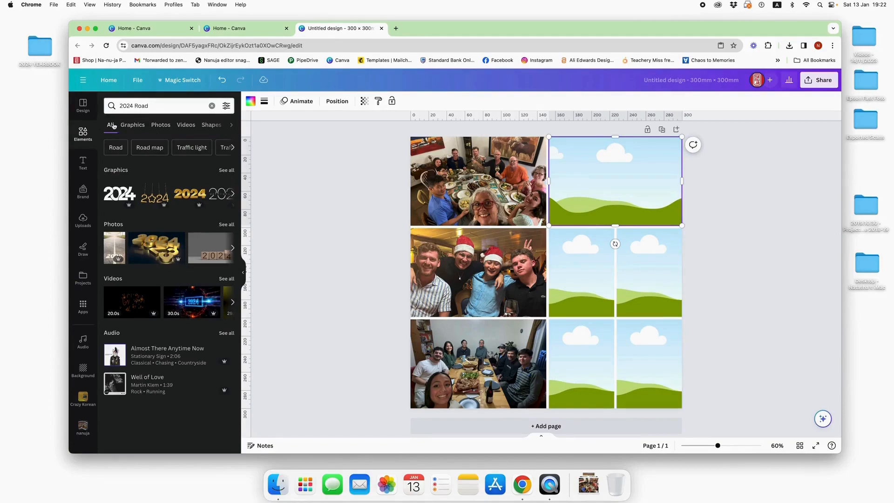
- Fill the empty frame beside the first photo with the 2024 road photo and reposition it to show the full 2024 lettering
click(161, 125)
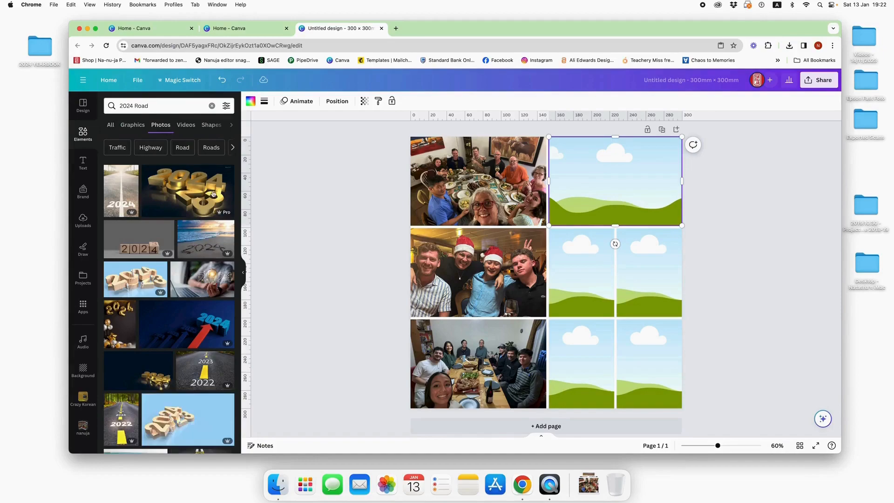
drag(108, 193, 616, 143)
double_click(617, 183)
click(700, 180)
click(715, 183)
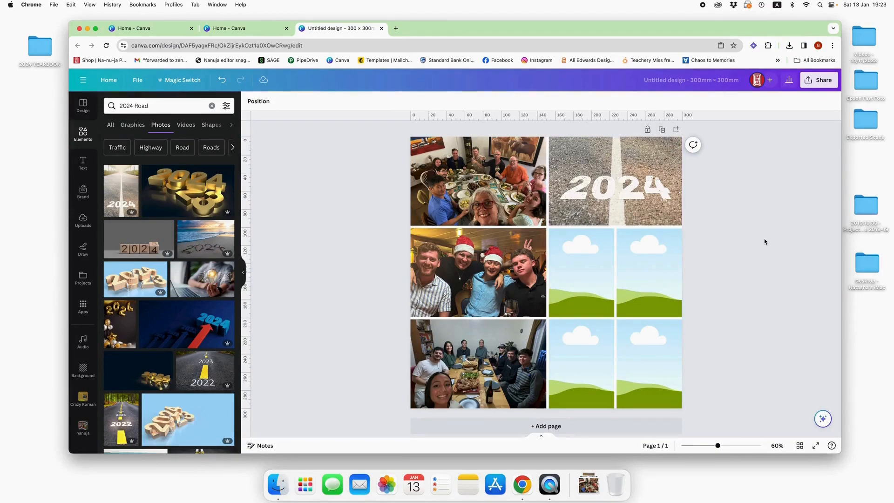
- Add a text box and place it over the road photo, above the 2024 lettering
scroll(356, 188, up, 1)
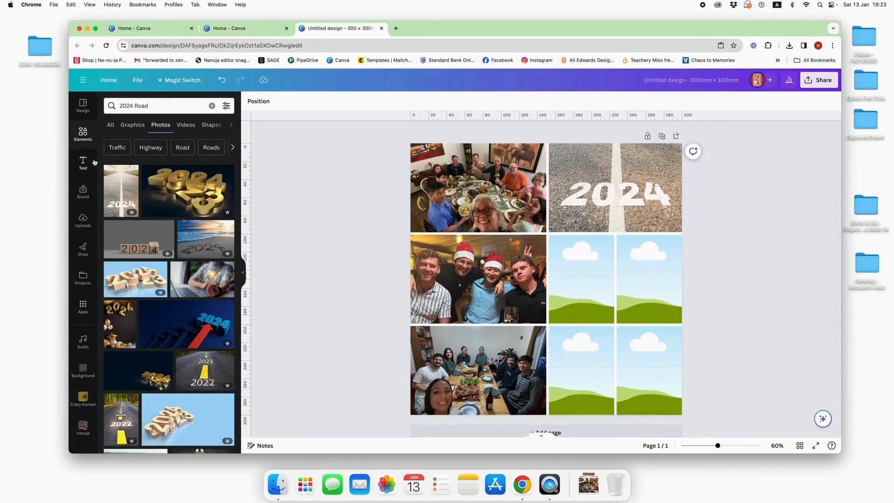
click(86, 161)
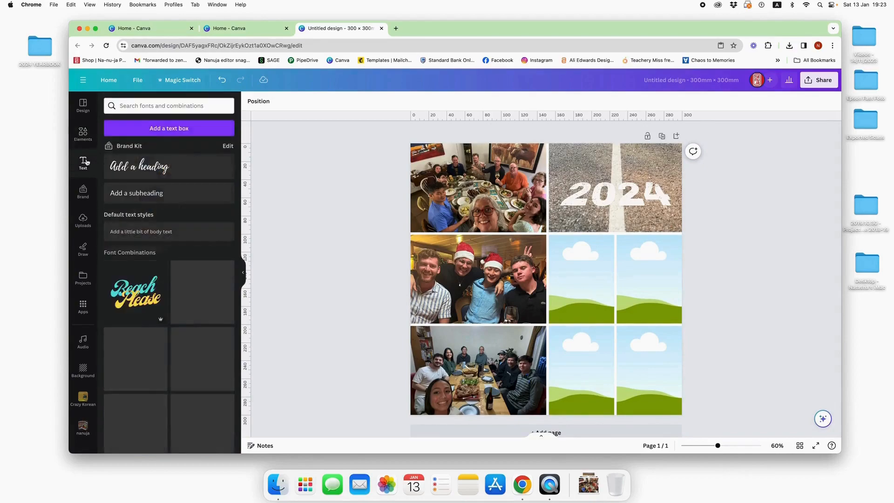
click(182, 129)
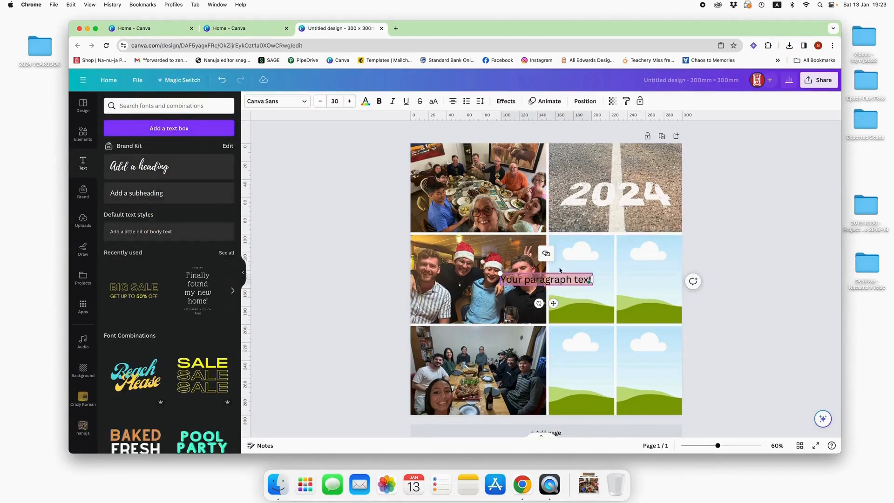
drag(592, 280, 638, 147)
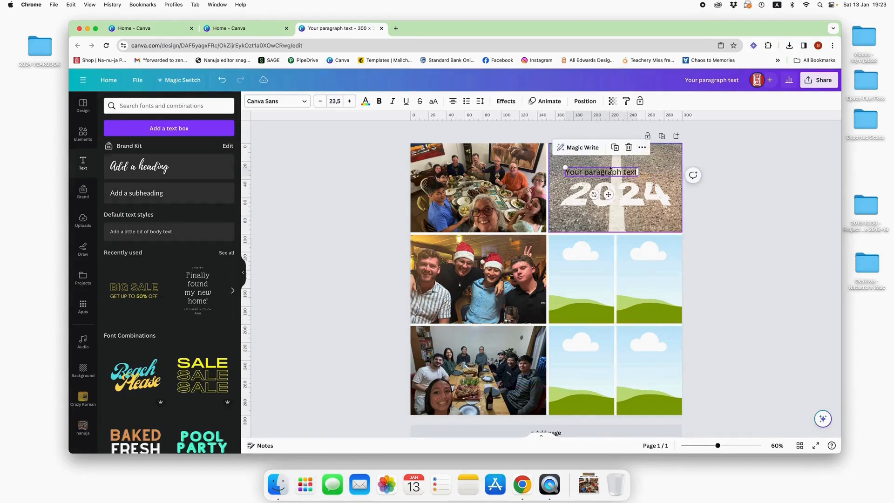
- Change the font of the new text to CK Ali's Hand Regular
click(608, 173)
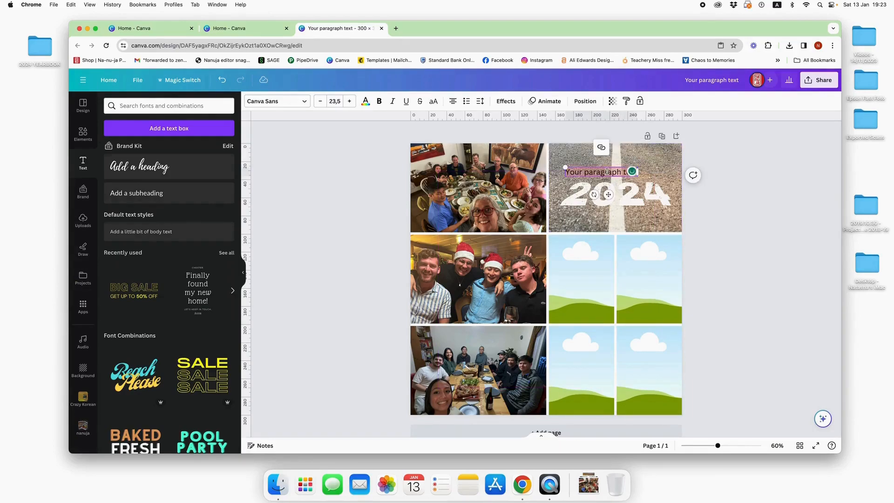
click(279, 102)
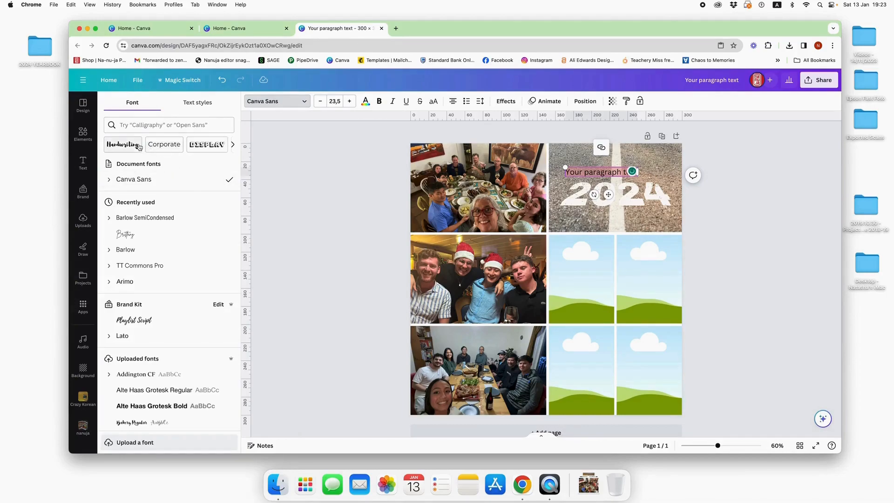
click(138, 123)
text(ck)
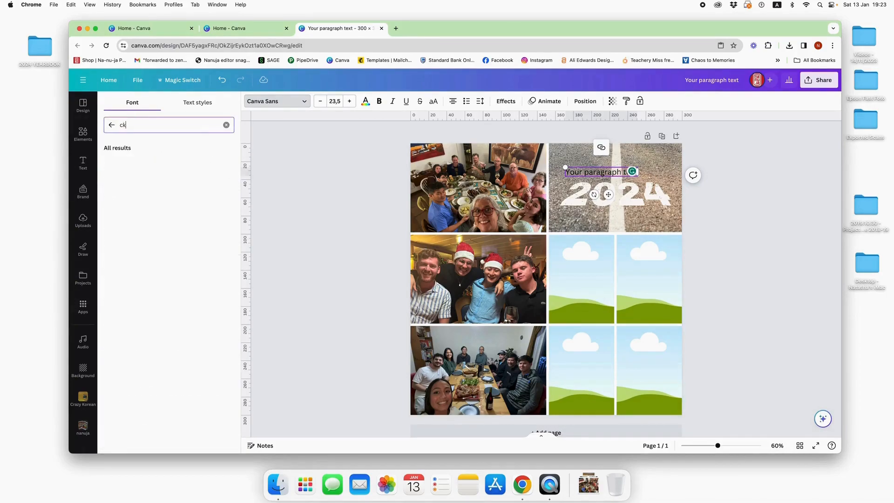
click(147, 168)
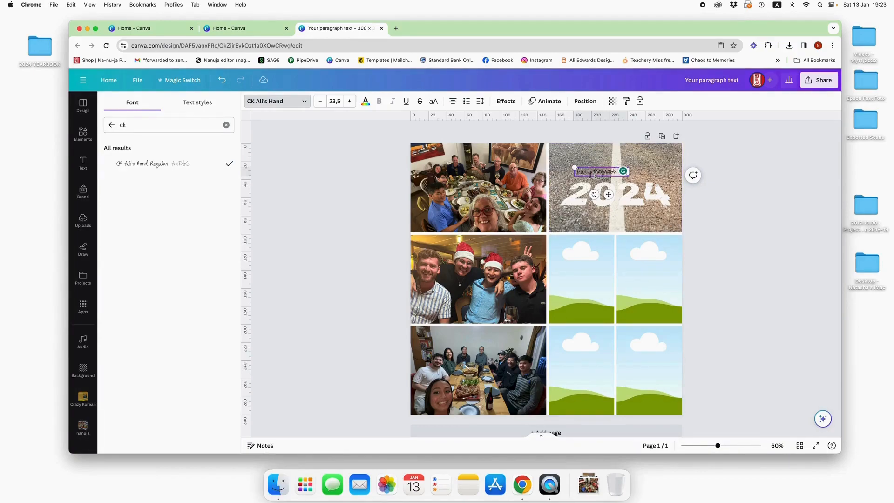
- Replace the placeholder text with a white "Hello", enlarged to about size 57.4, above the start of the 2024 lettering
key(BackSpace)
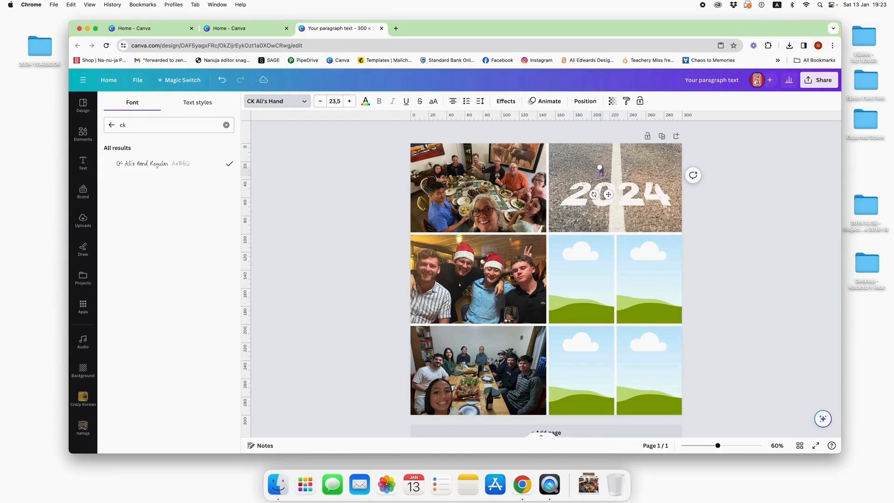
text(Hello)
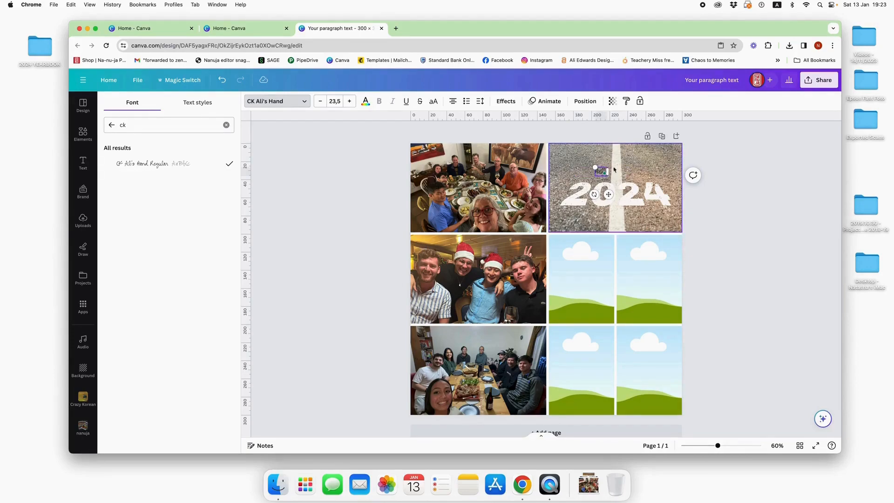
mouse_move(596, 167)
mouse_down()
mouse_move(579, 154)
mouse_move(580, 169)
mouse_up()
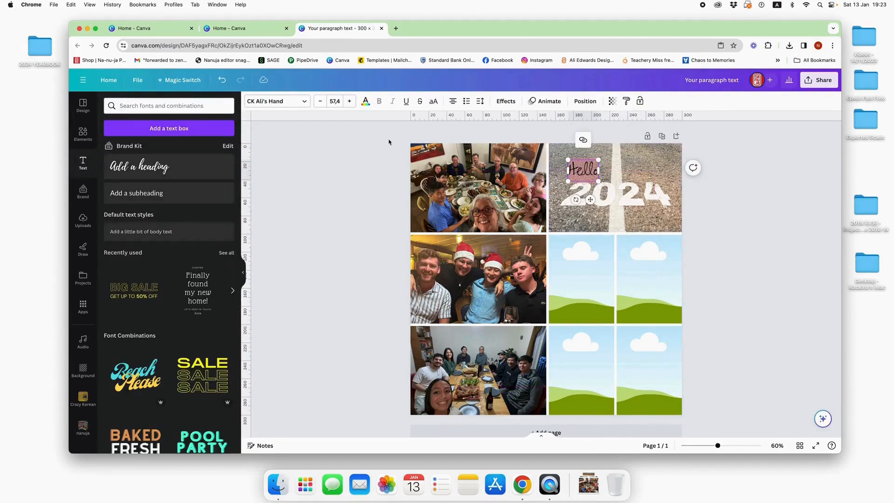
click(366, 101)
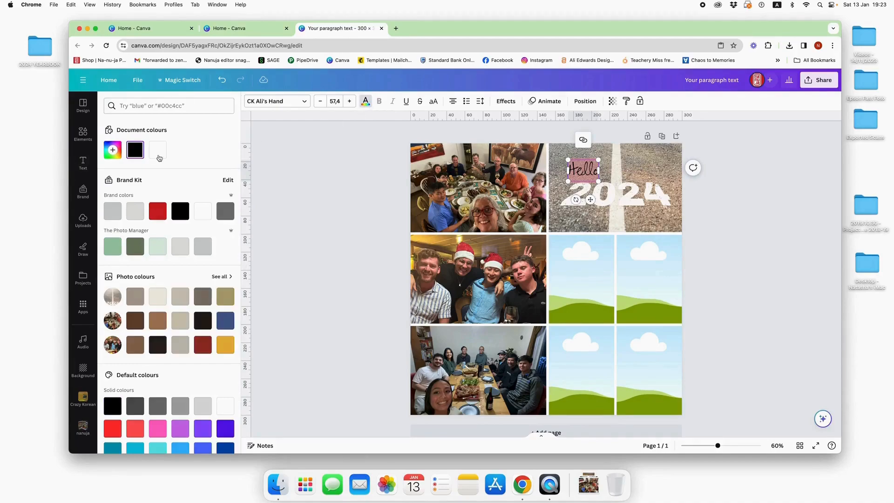
click(326, 155)
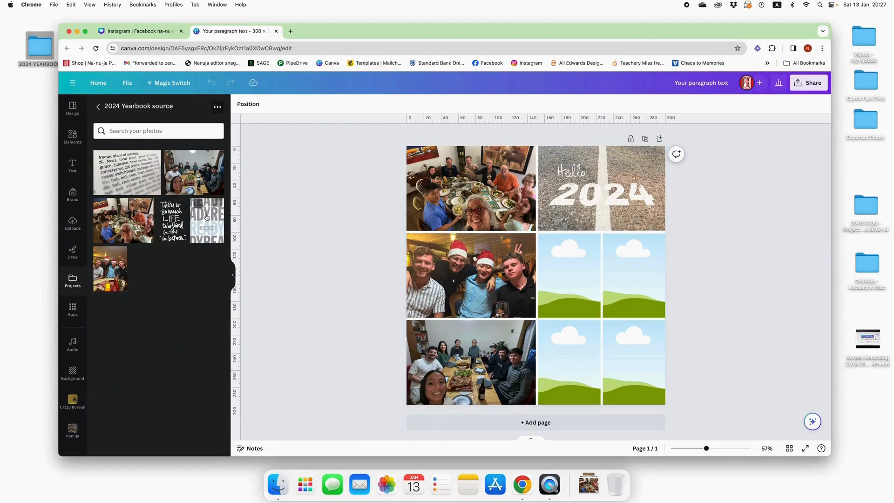
- Put the READY graphic beside the Santa-hat photo and the "Focus" definition photo in the bottom-row corner frame, repositioned to show its text
drag(206, 218, 571, 283)
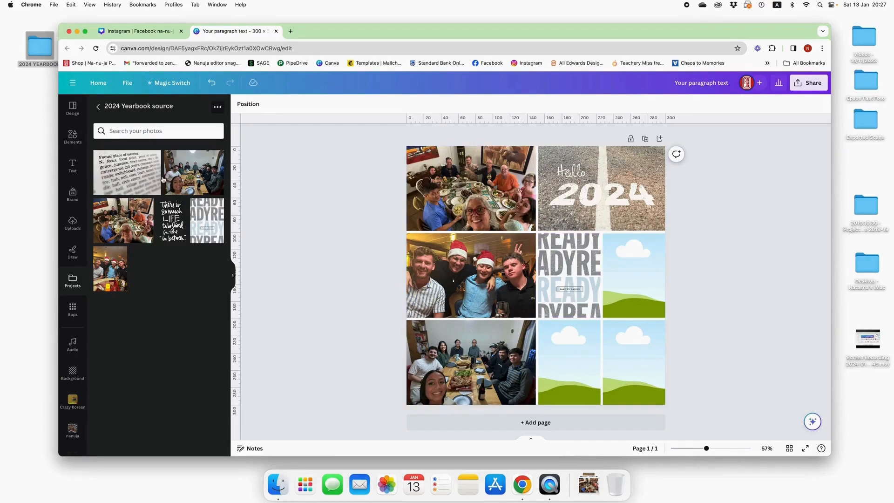
drag(116, 173, 661, 362)
double_click(629, 358)
click(727, 283)
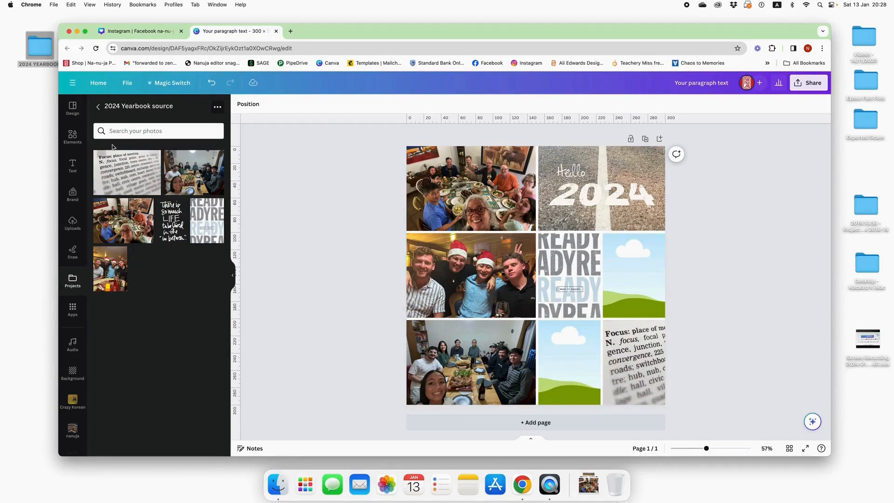
- Search the elements library for "neutral background paper" and browse all the matching photos
click(72, 135)
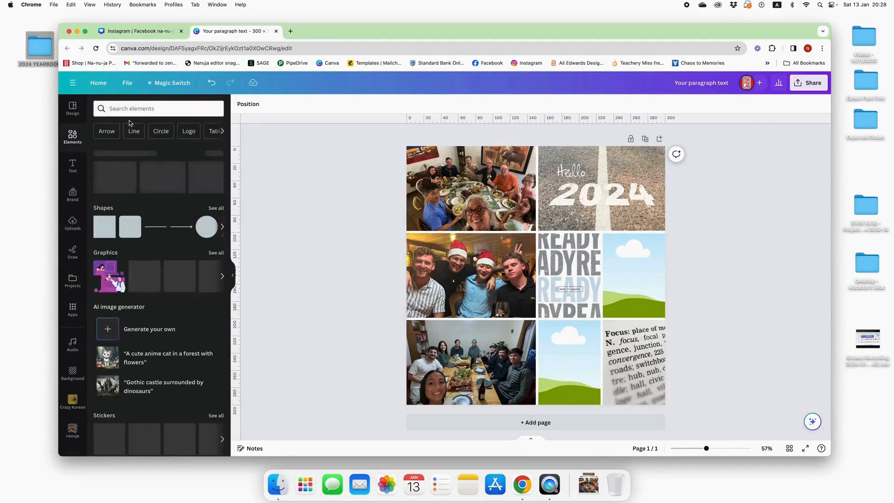
click(133, 106)
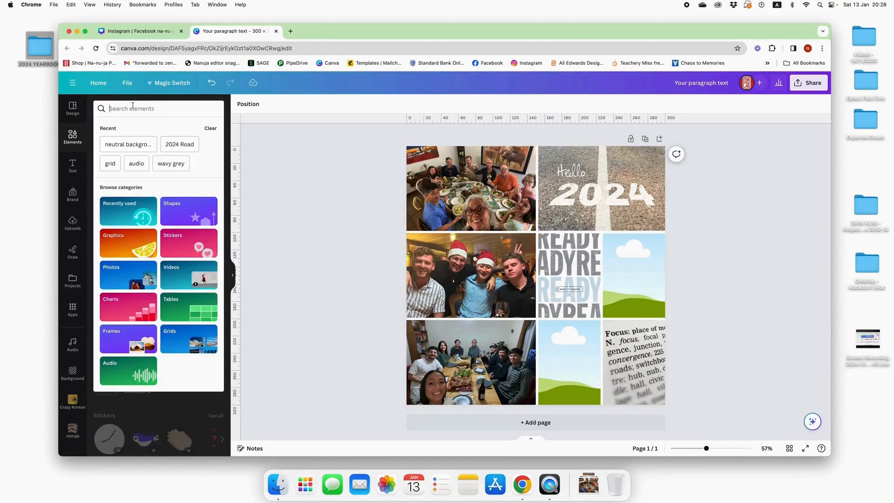
text(NEUTR)
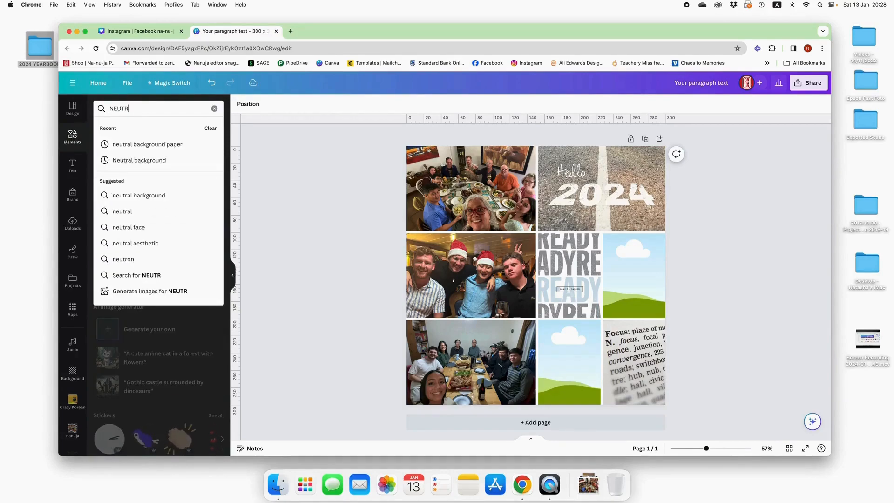
text(AL BACK)
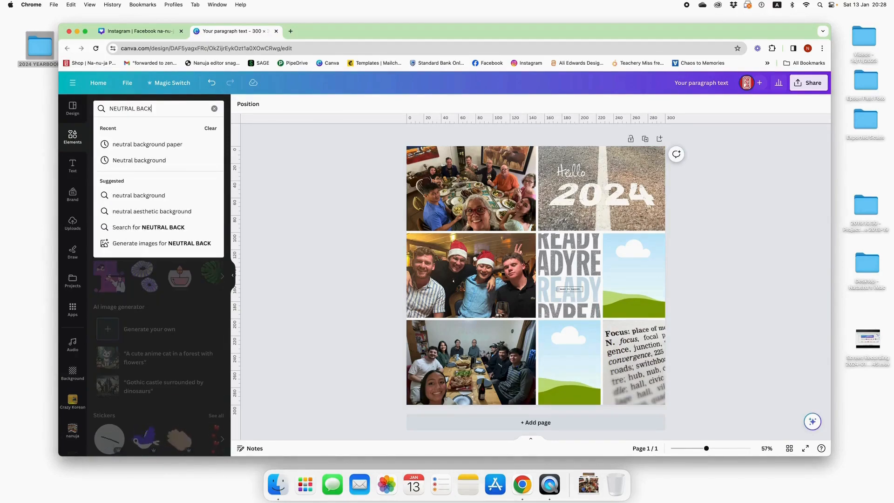
text(GROUND)
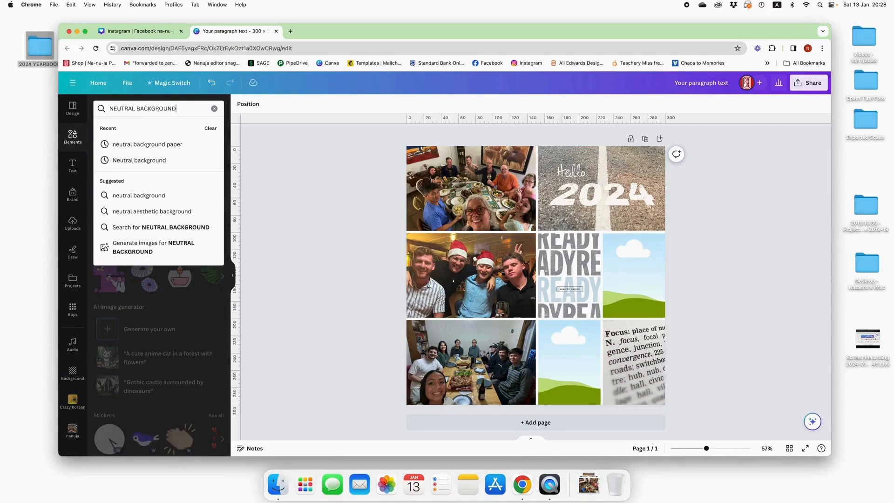
click(147, 144)
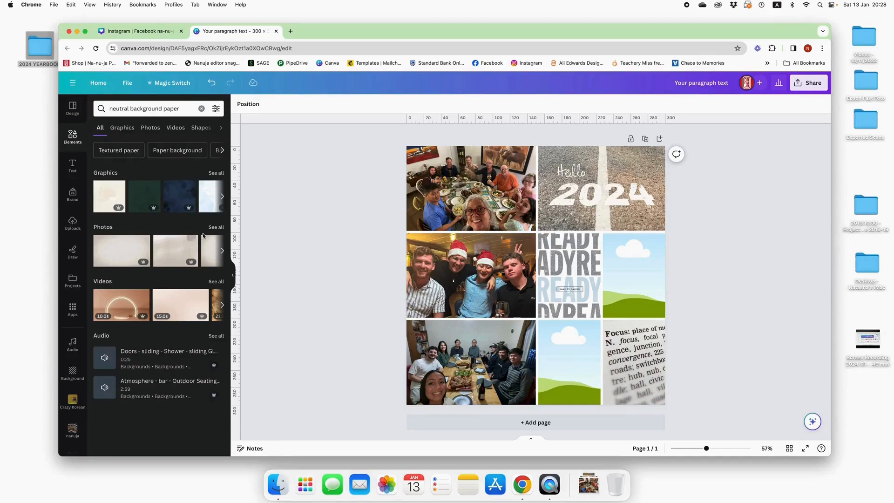
click(215, 227)
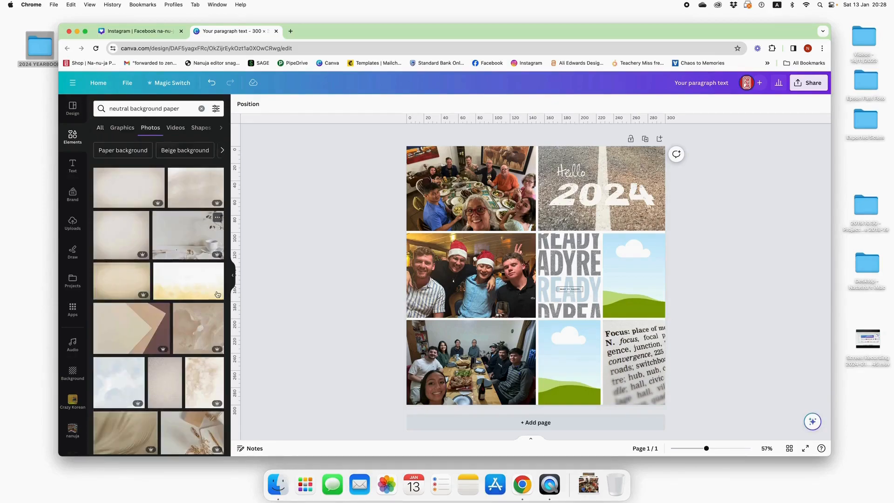
scroll(194, 333, down, 6)
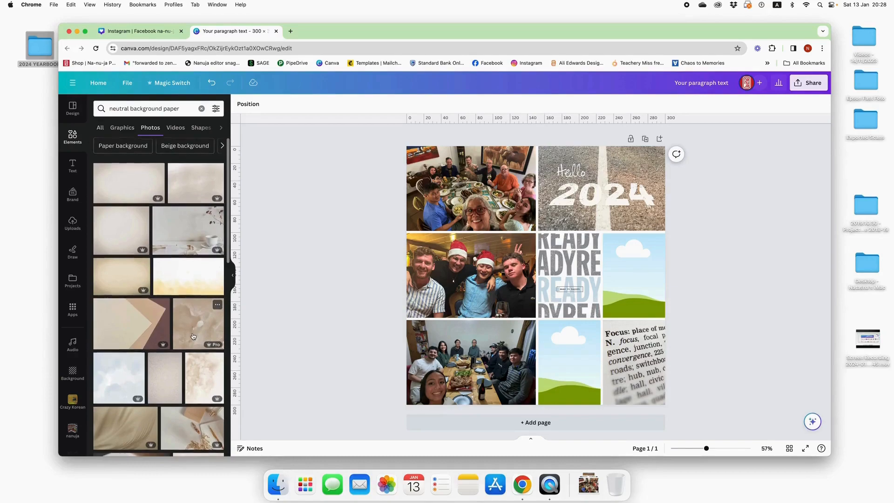
scroll(190, 326, down, 3)
scroll(187, 315, down, 6)
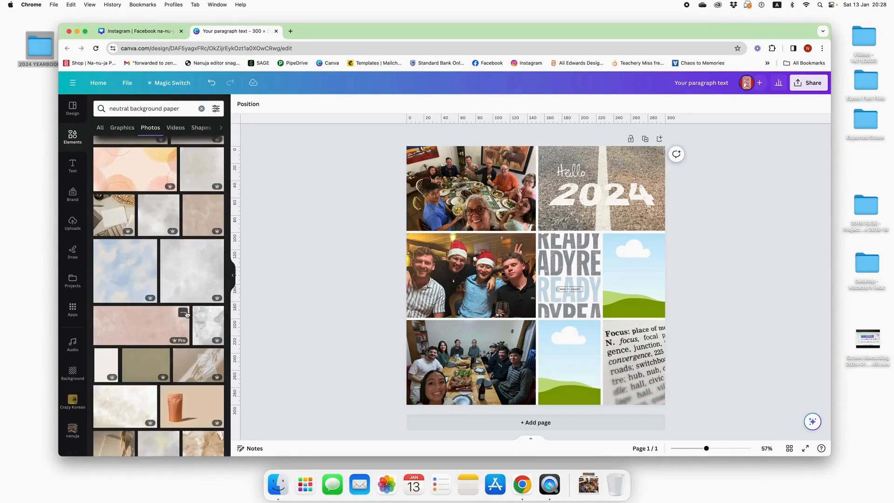
scroll(186, 315, down, 5)
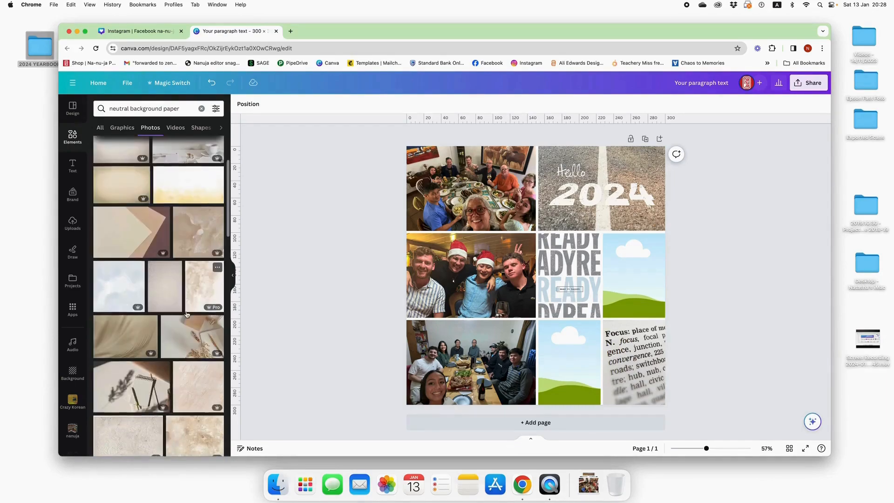
scroll(187, 315, down, 3)
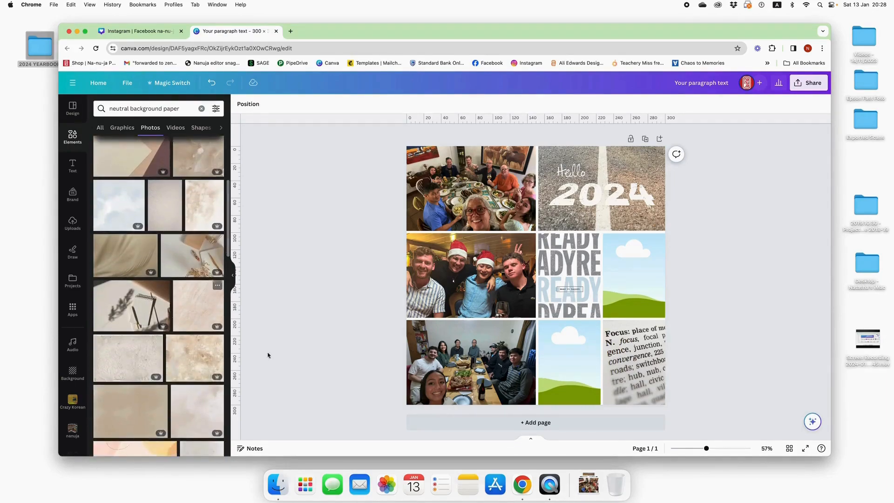
- Try different neutral paper textures in the empty frame beside the READY graphic
drag(190, 359, 654, 261)
drag(208, 208, 636, 256)
drag(173, 210, 636, 279)
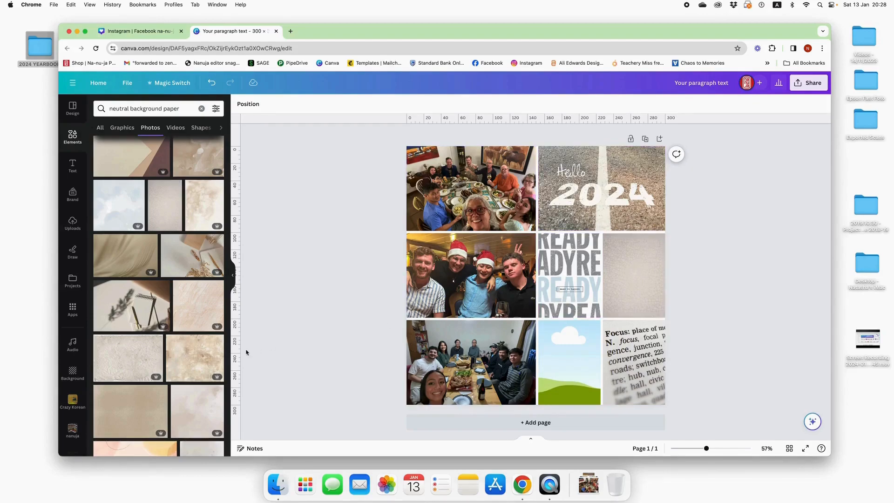
- Fill the frame beside the READY graphic and the remaining bottom-row frame with the mottled beige paper texture
drag(196, 359, 644, 246)
drag(196, 359, 571, 364)
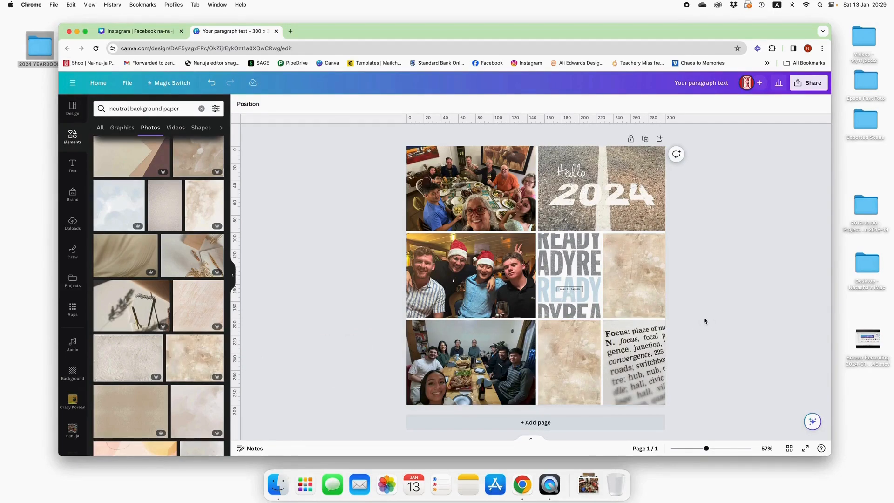
- Add the white "There is so much LIFE" quote from the 2024 Yearbook source folder, shrunk to fit the beige frame beside the READY graphic
click(72, 279)
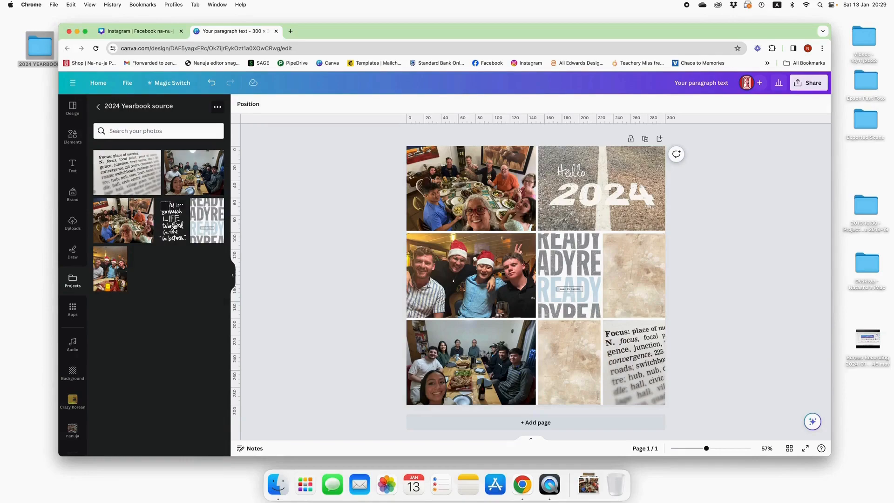
click(172, 222)
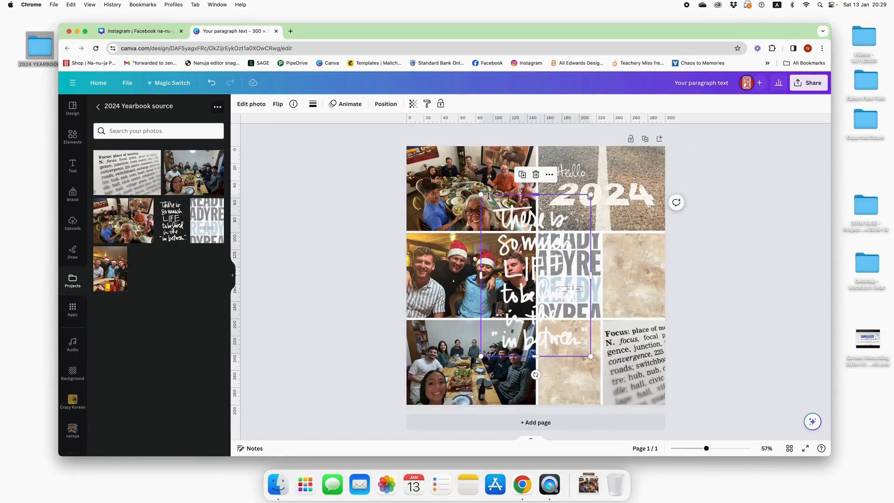
drag(482, 196, 631, 250)
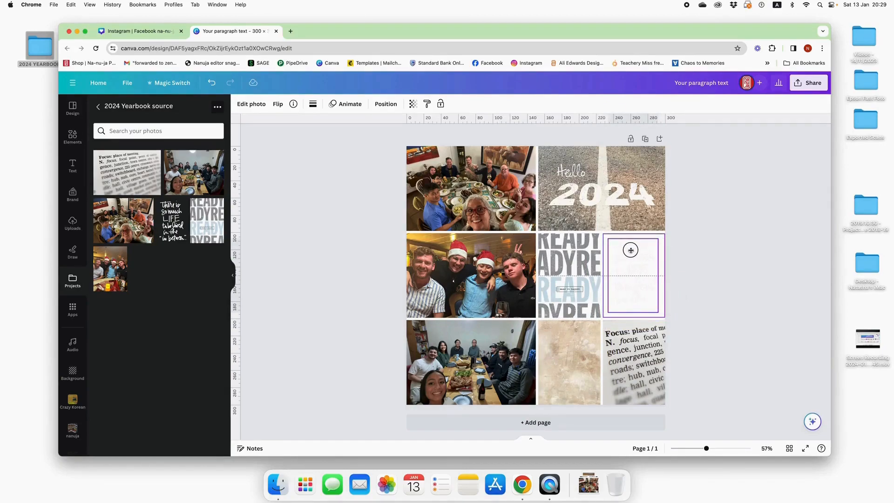
drag(630, 250, 603, 250)
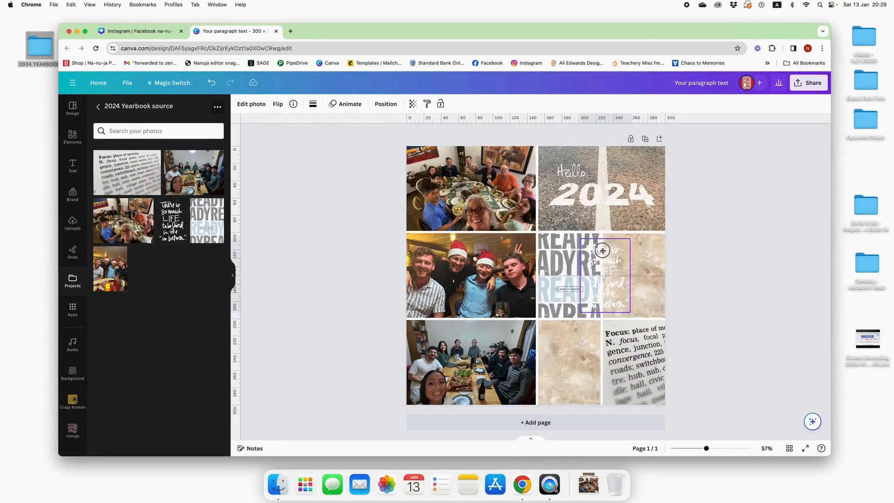
drag(603, 251, 603, 251)
click(649, 319)
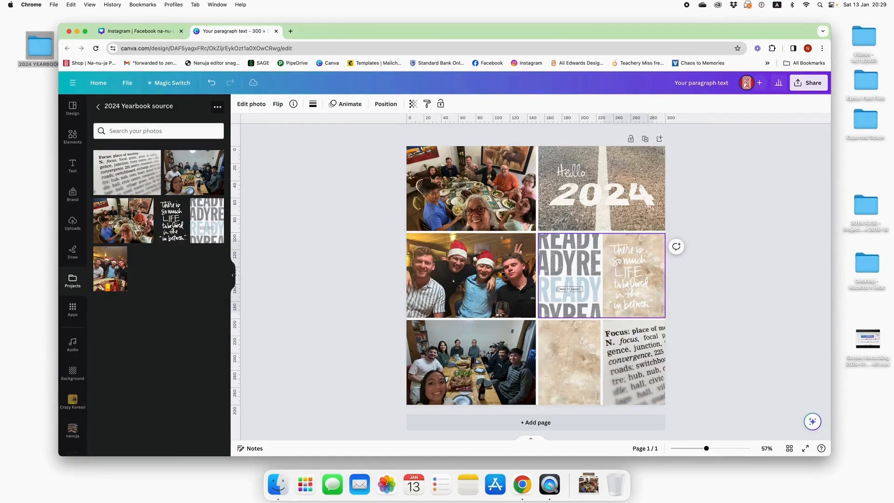
- Apply a Glow shadow to the white "There is so much LIFE" quote beside the READY graphic
click(630, 275)
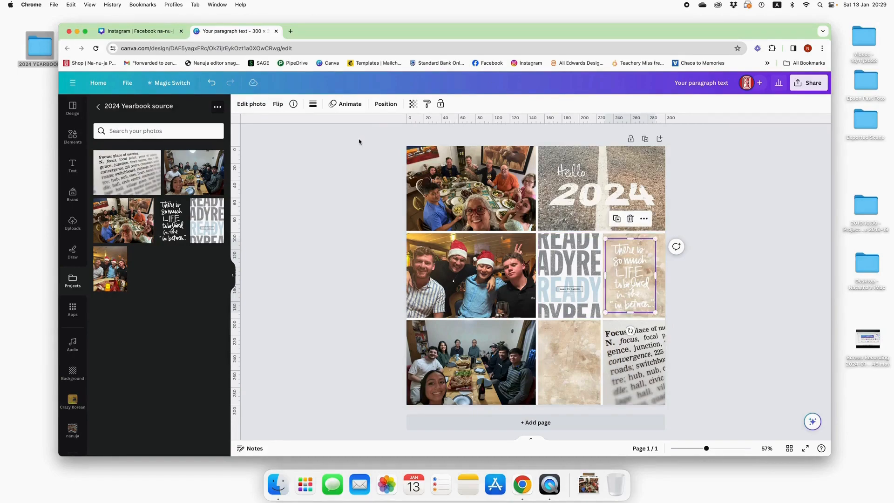
click(252, 104)
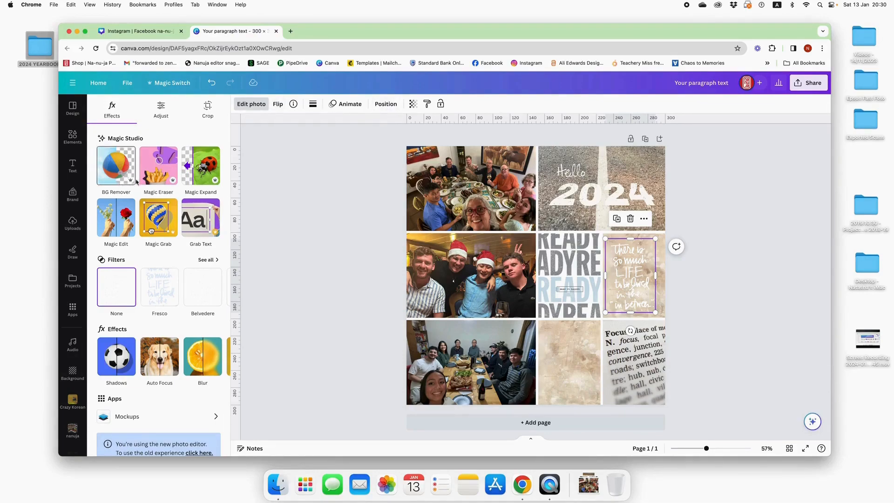
click(116, 358)
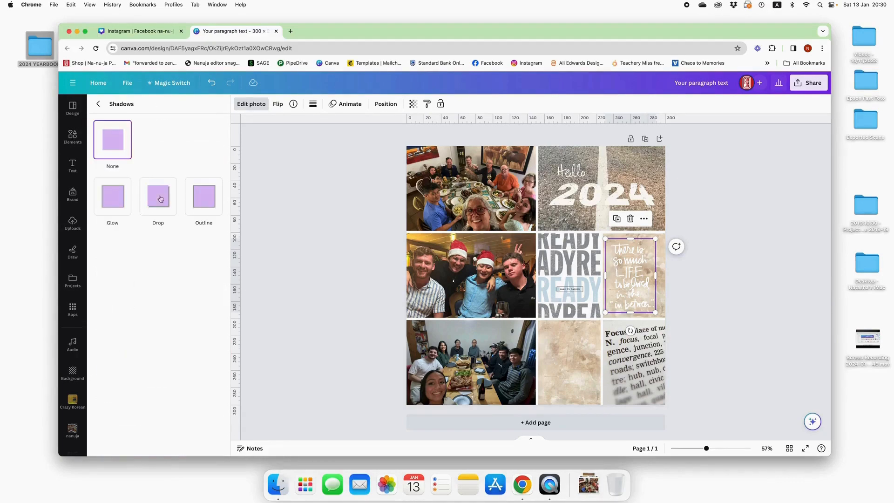
click(122, 206)
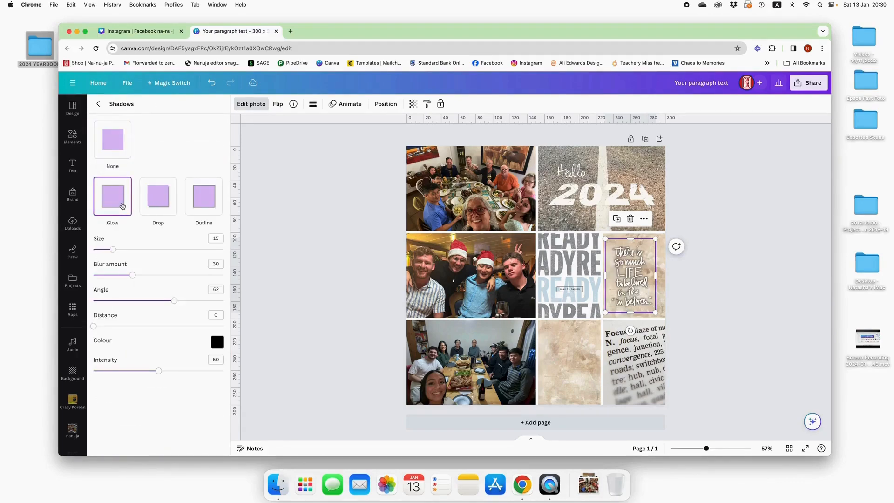
- Compare the quote's Drop shadow with Glow, keeping Glow at size 1 and blur 25 with a reduced angle
click(159, 207)
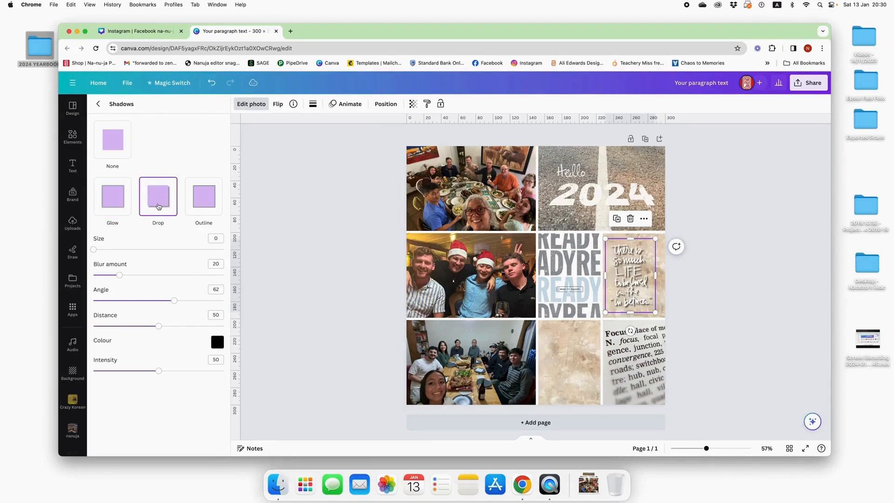
click(119, 199)
click(111, 250)
drag(110, 250, 95, 248)
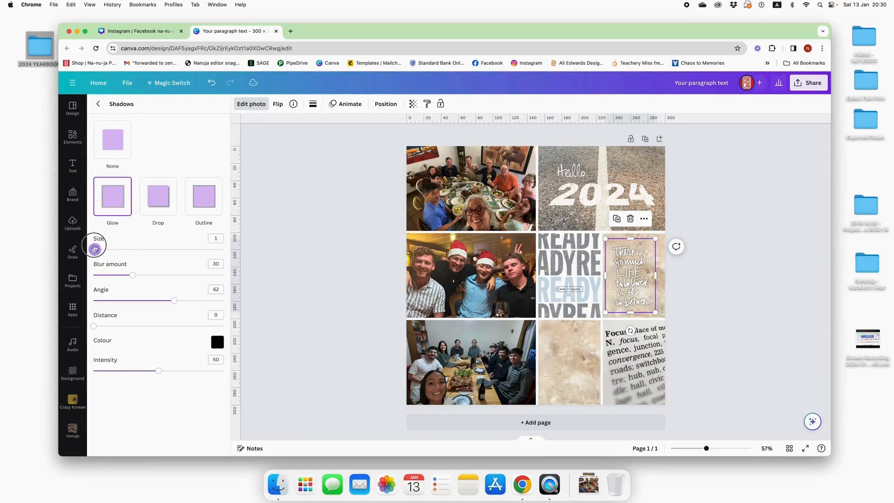
drag(132, 275, 126, 275)
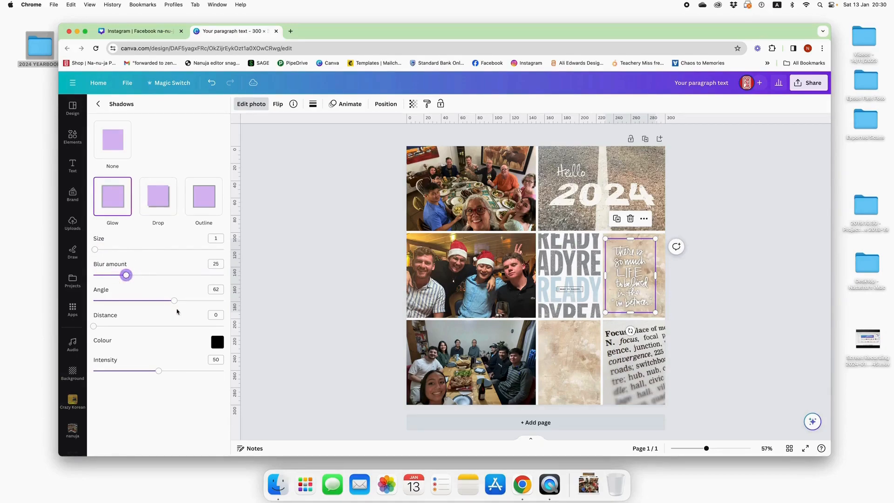
drag(174, 304, 128, 299)
click(767, 347)
click(582, 357)
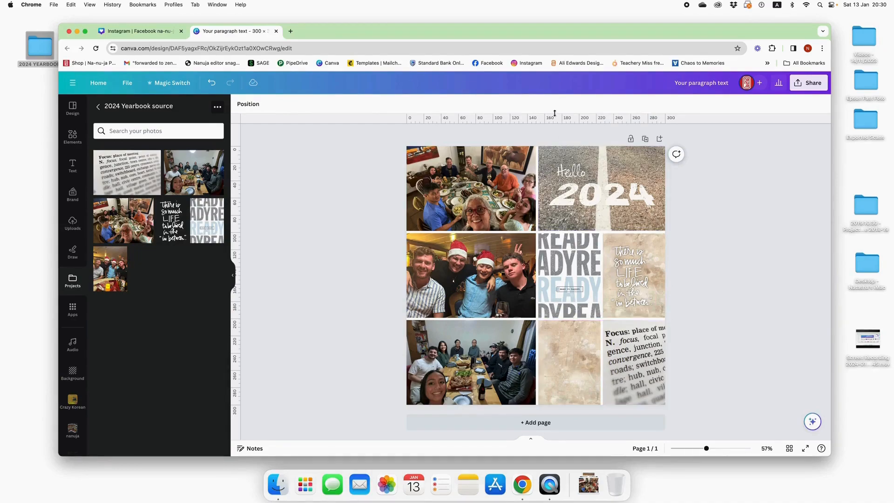
- Copy the grouped "one little word FOCUS" graphic from page 2 of the Instagram design and paste it into the yearbook page
click(150, 34)
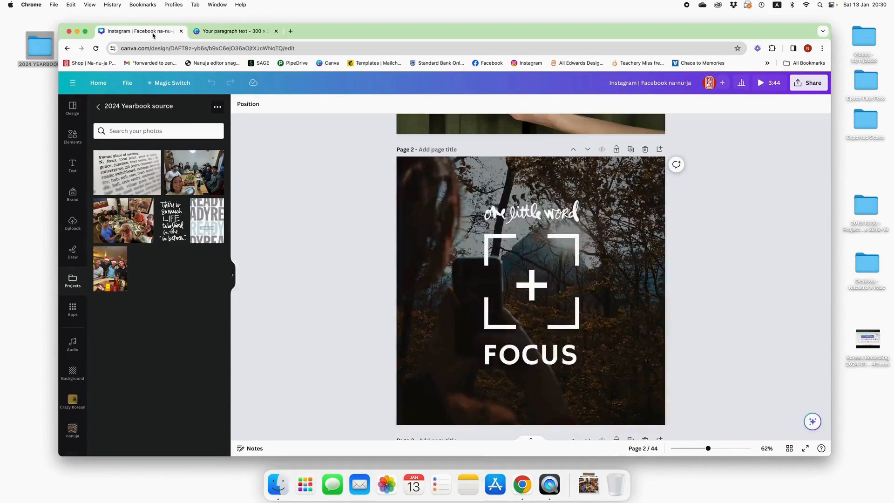
click(540, 235)
right_click(524, 215)
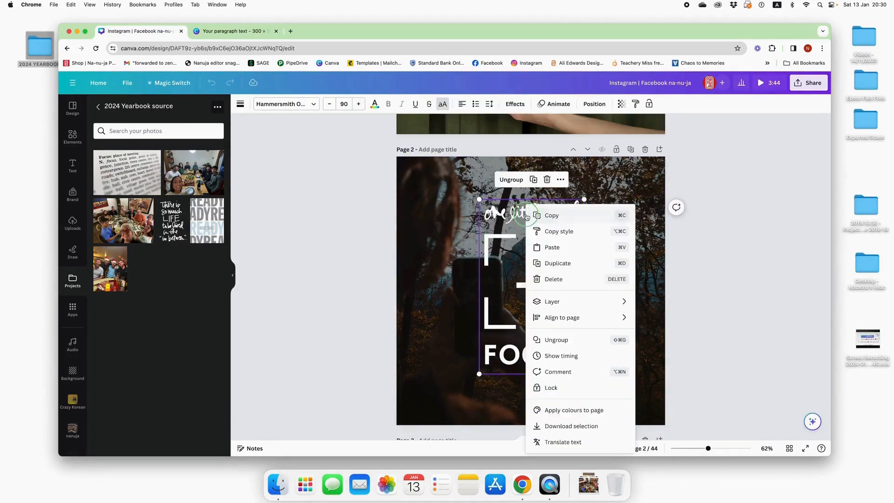
click(557, 218)
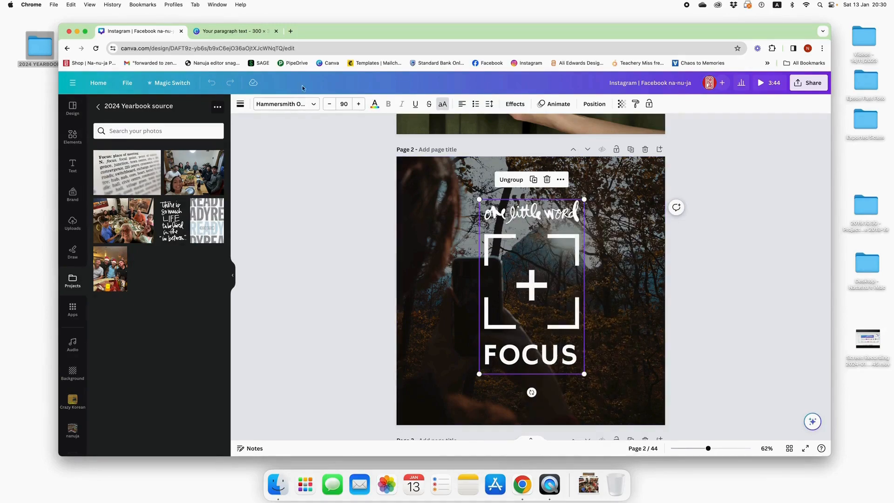
click(236, 34)
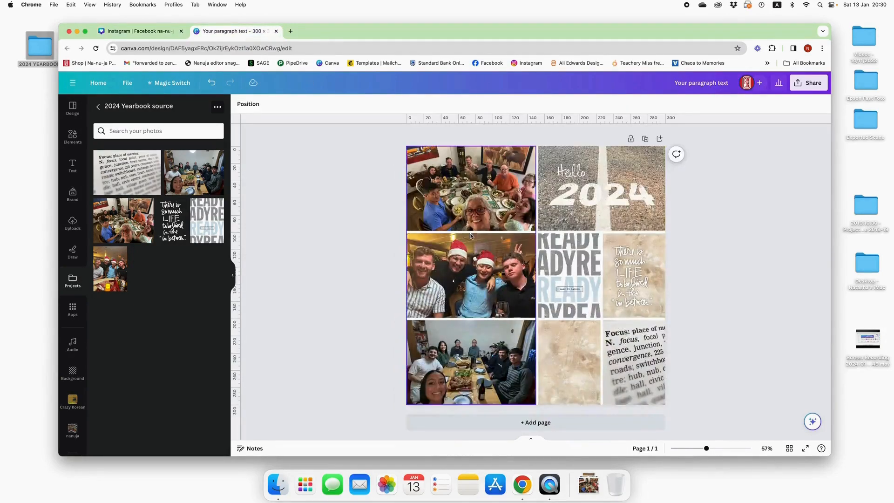
right_click(560, 347)
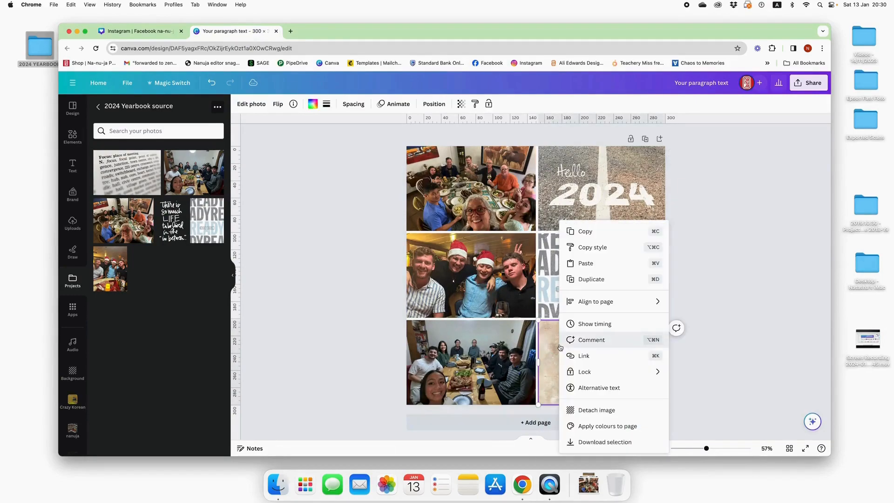
click(589, 259)
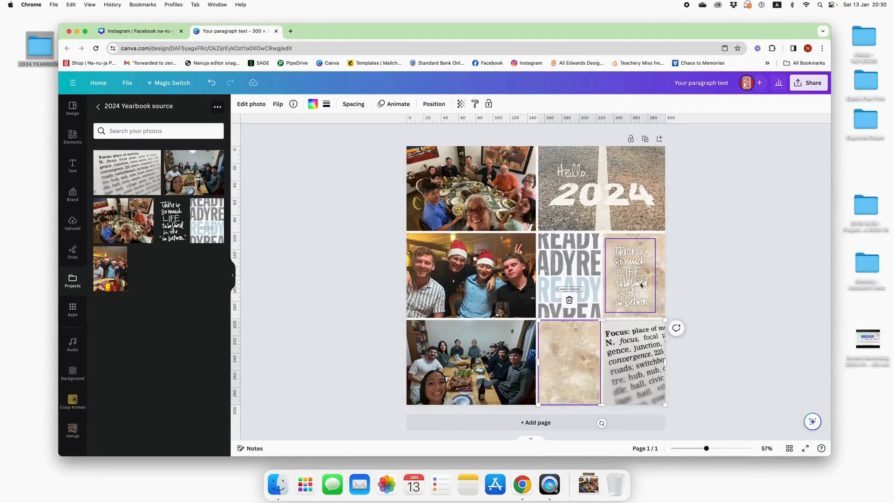
key(cmd+v)
- Shrink the FOCUS graphic to fit the bottom-row beige frame, with its text at about size 34.5, and nudge it to the centre
drag(494, 281, 509, 329)
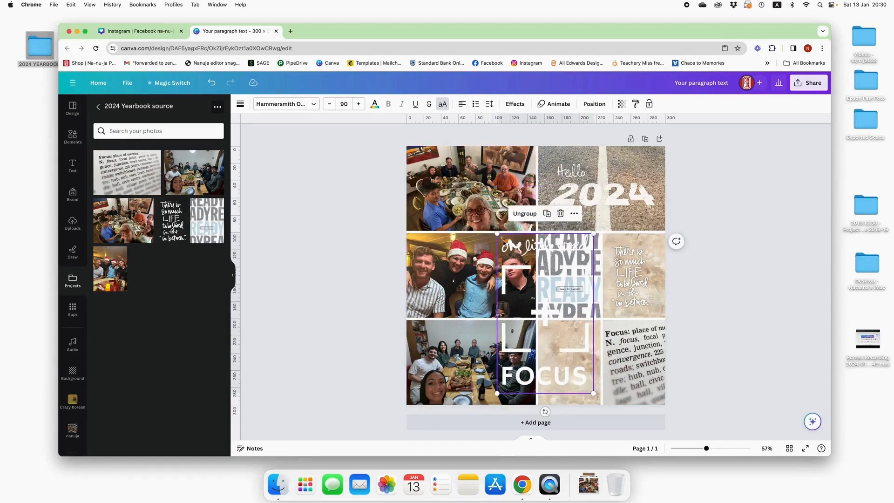
drag(498, 234, 568, 329)
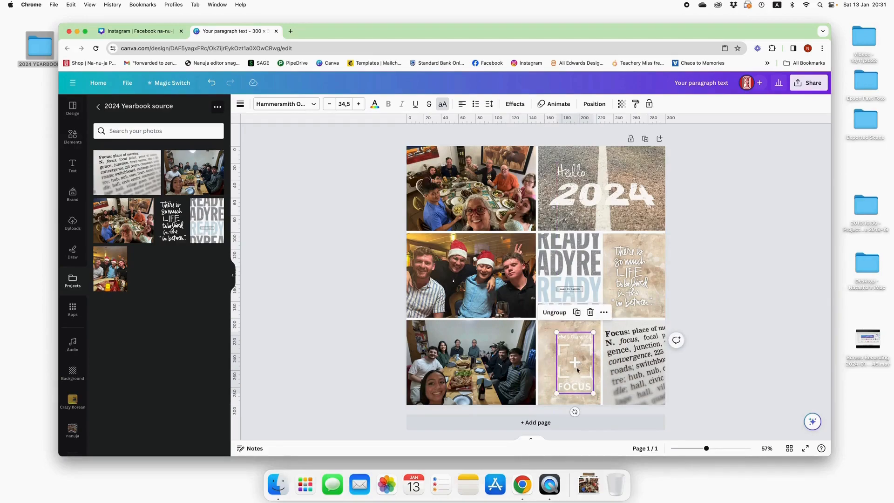
key(Left)
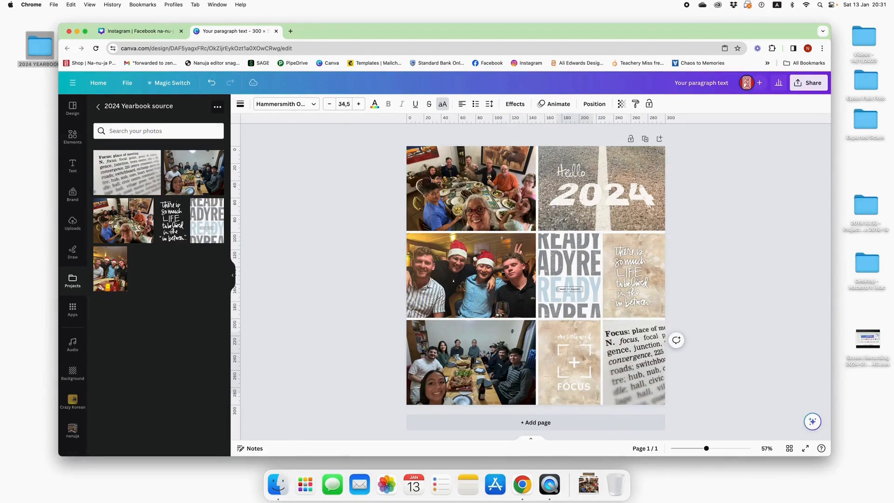
key(Left)
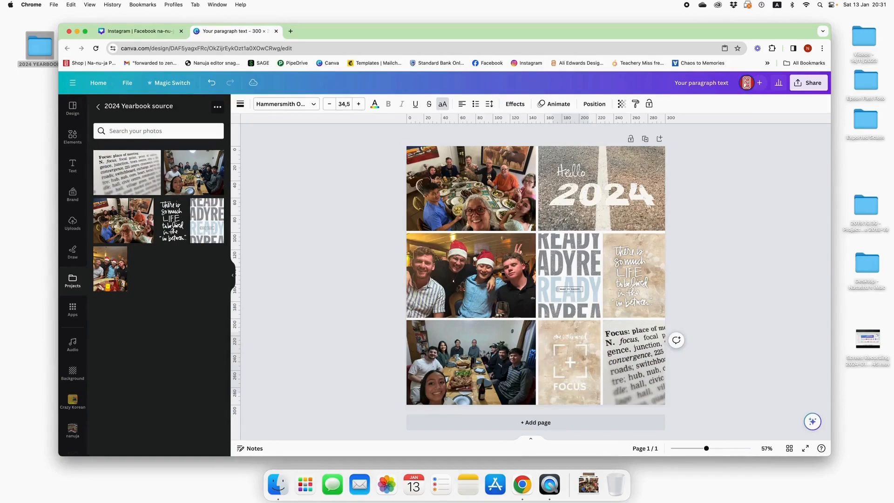
click(748, 218)
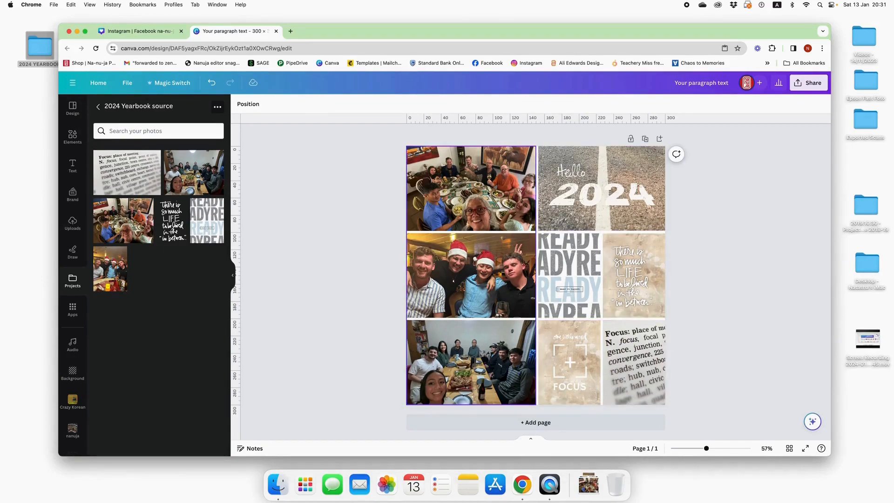
- Apply the vintage Fade filter to the large family dinner photo in the top row
click(470, 274)
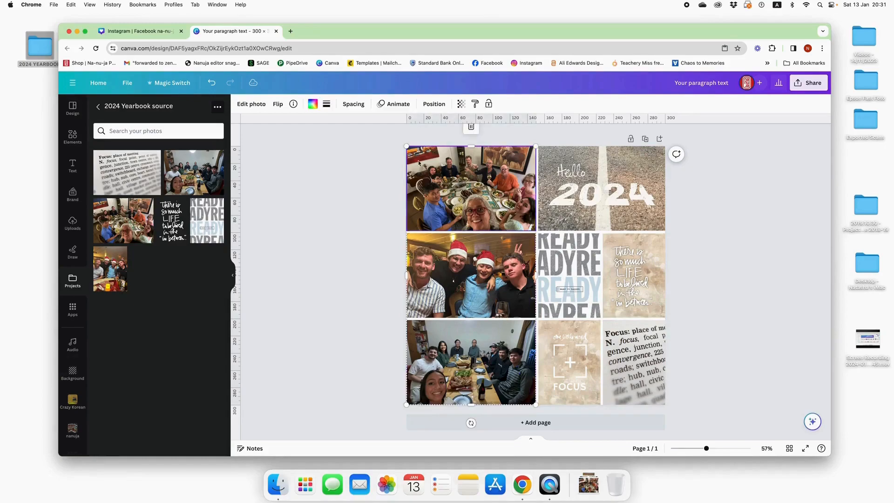
click(248, 106)
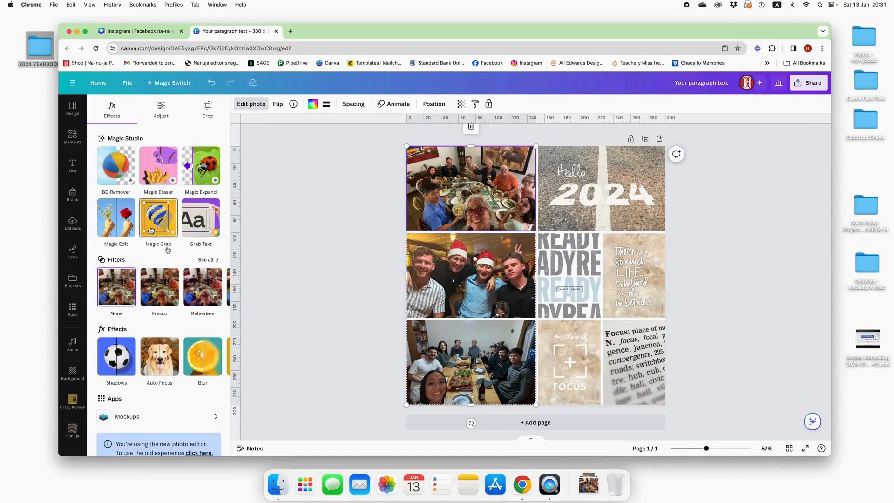
click(209, 261)
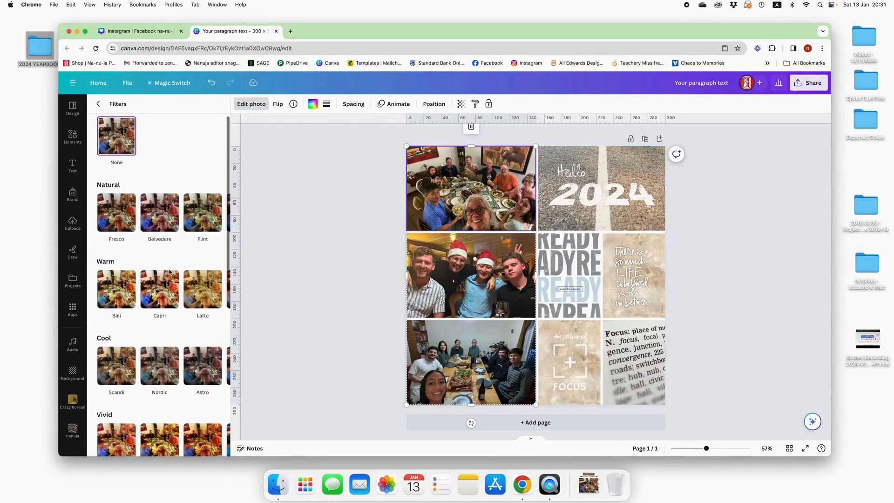
scroll(170, 272, down, 3)
scroll(170, 273, down, 4)
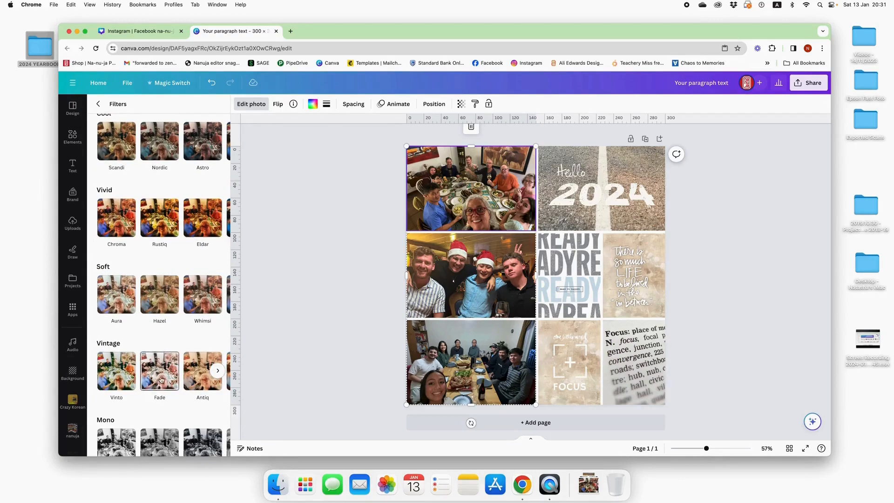
click(161, 380)
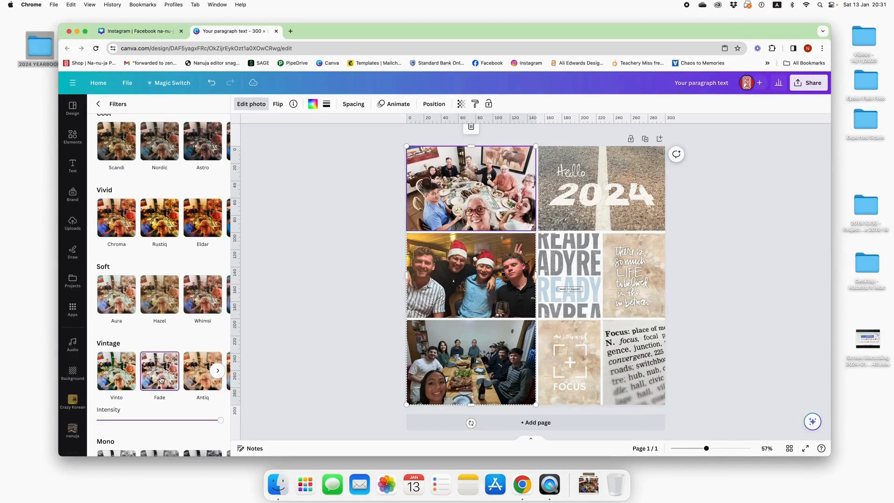
- Apply the vintage Fade filter to the Santa hats photo in the middle row
click(480, 272)
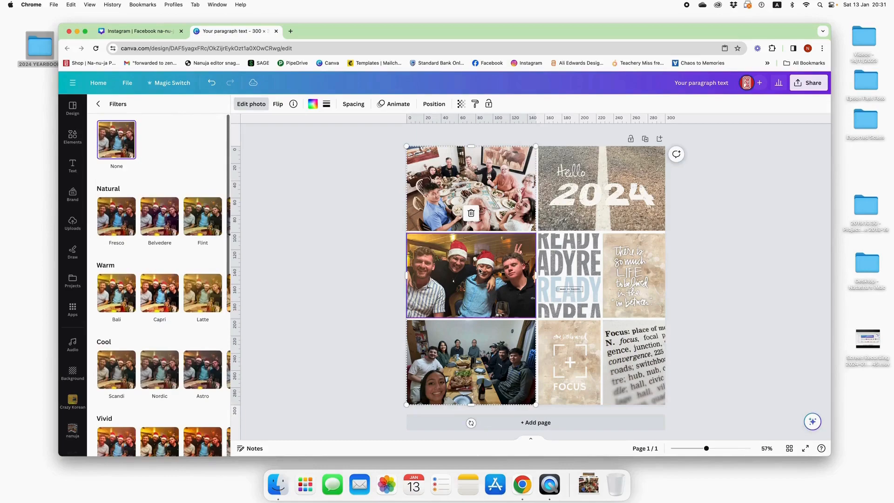
scroll(191, 295, down, 3)
scroll(191, 295, down, 3)
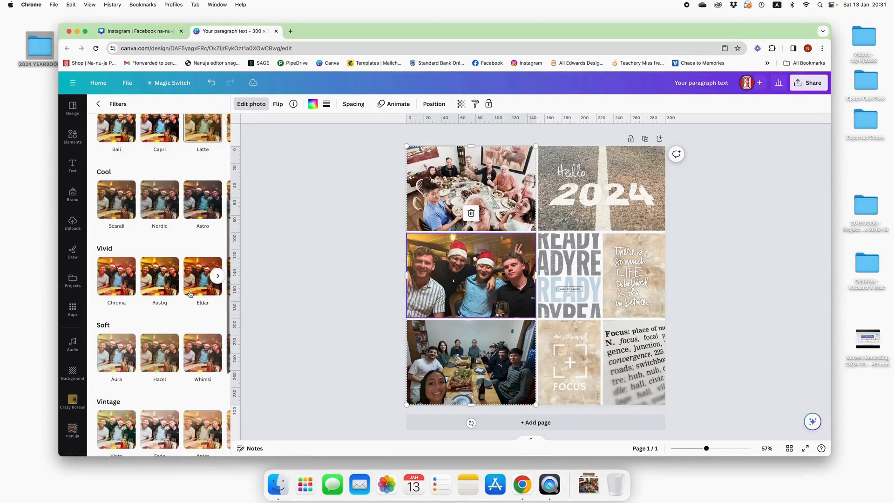
click(161, 399)
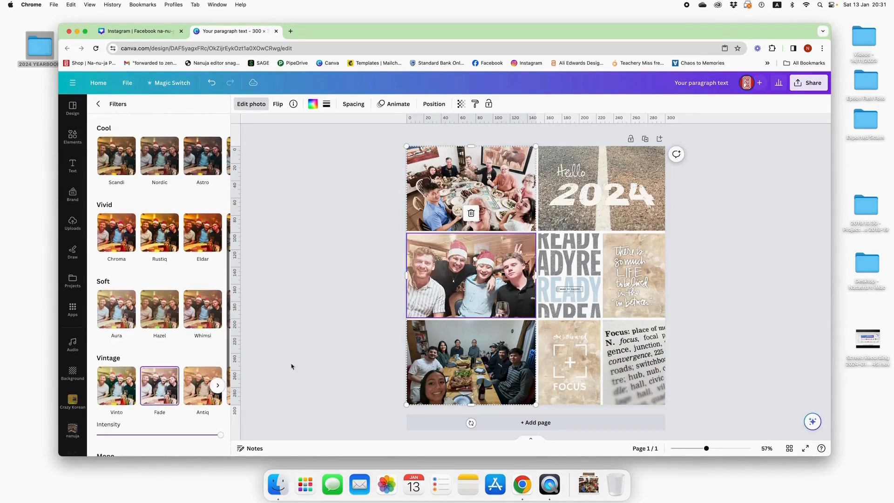
- Apply the vintage Fade filter to the group dinner photo in the bottom row and deselect it
click(502, 354)
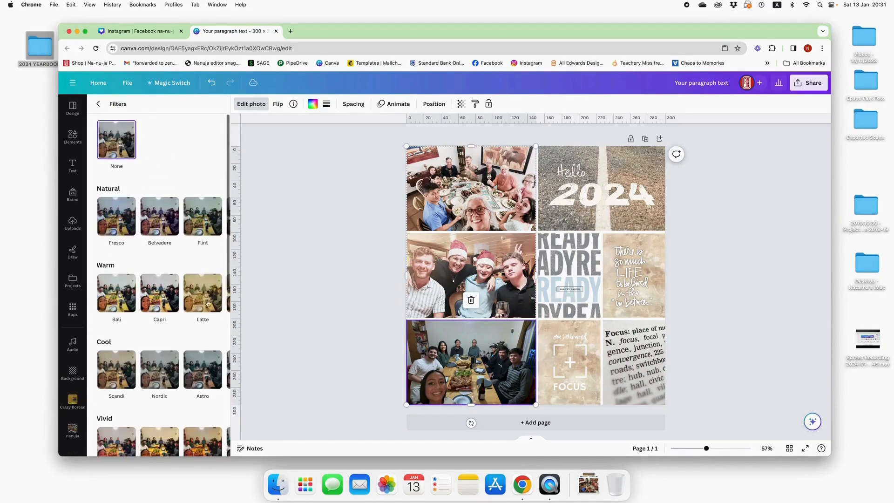
scroll(178, 335, down, 5)
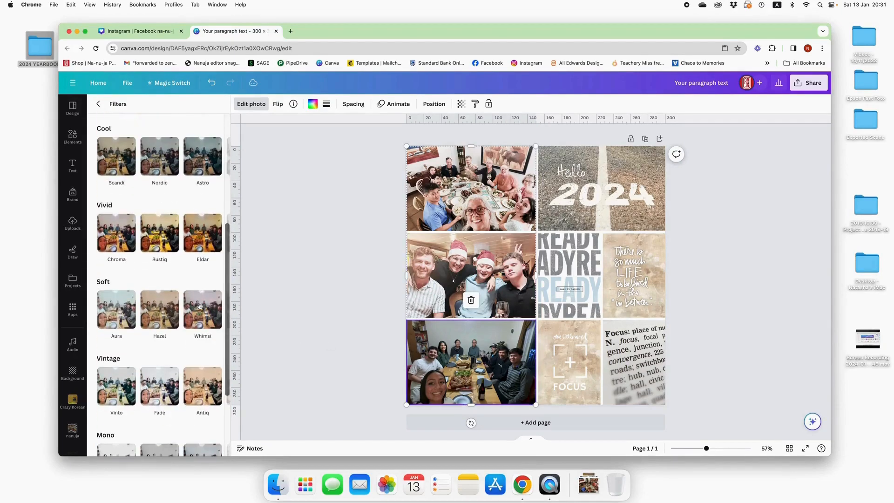
click(164, 393)
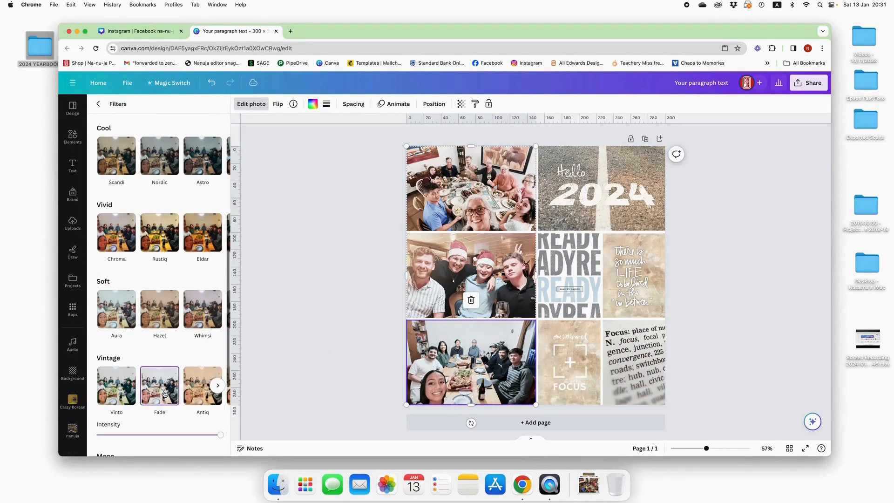
click(722, 292)
click(722, 292)
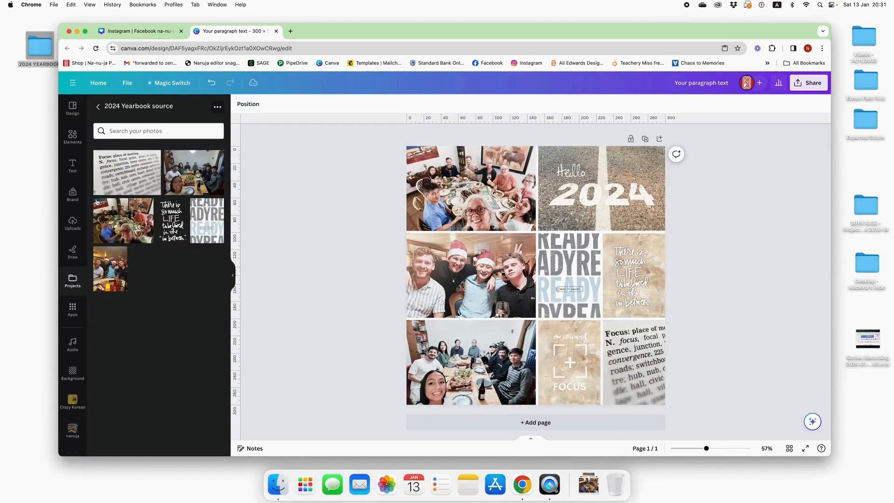
- Search the design elements for "BANNER" and show all matching graphics
click(98, 108)
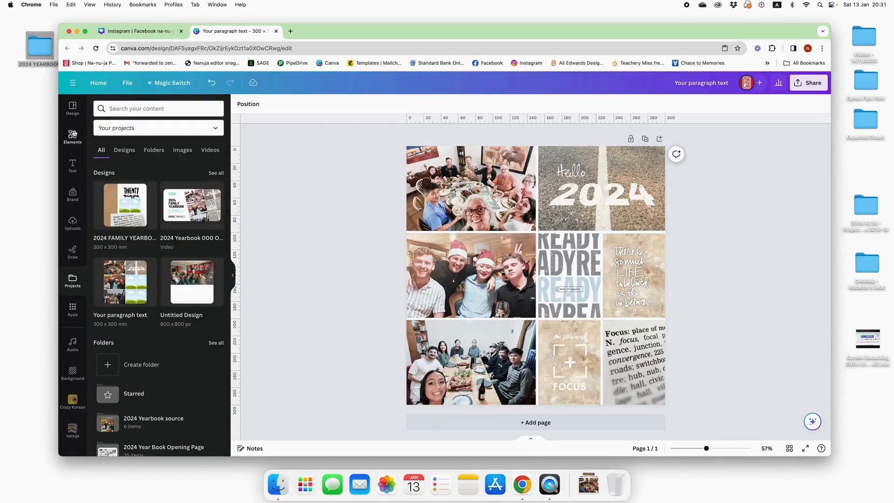
click(84, 144)
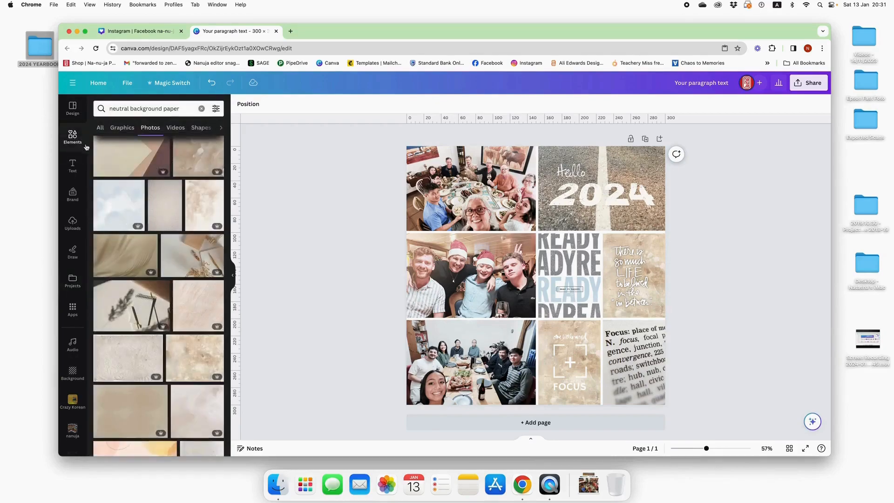
click(202, 108)
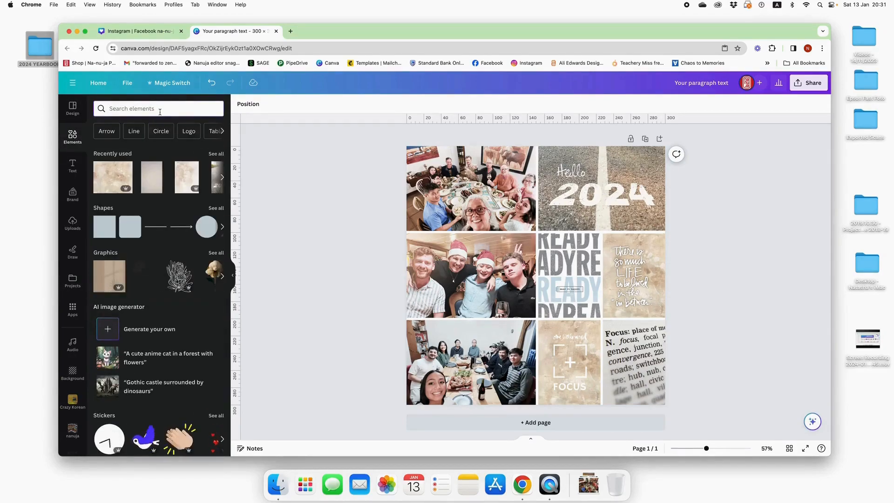
text(BANNER)
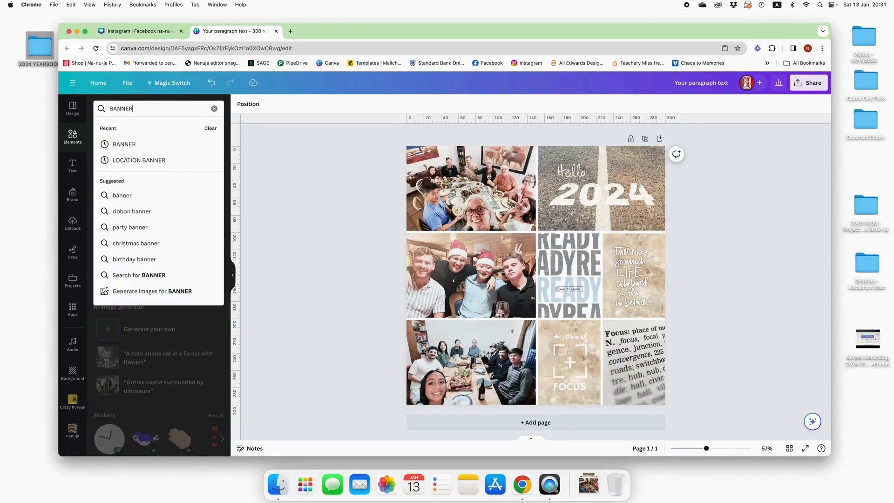
key(Return)
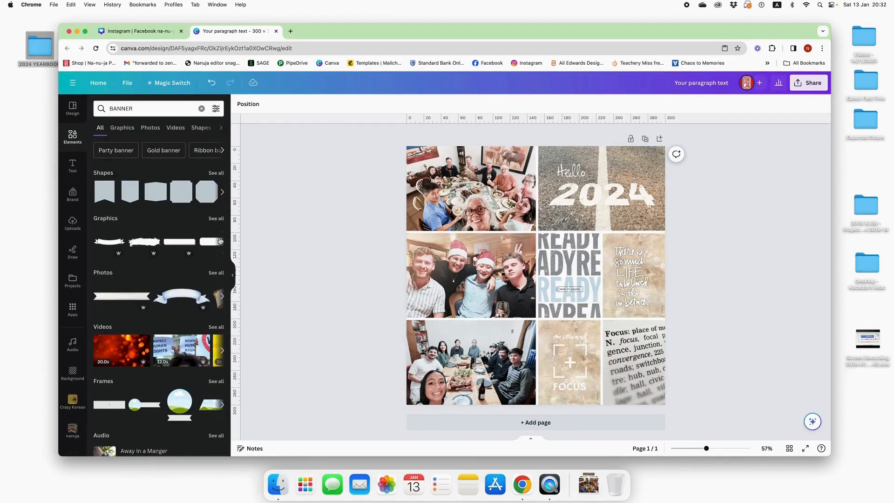
click(216, 219)
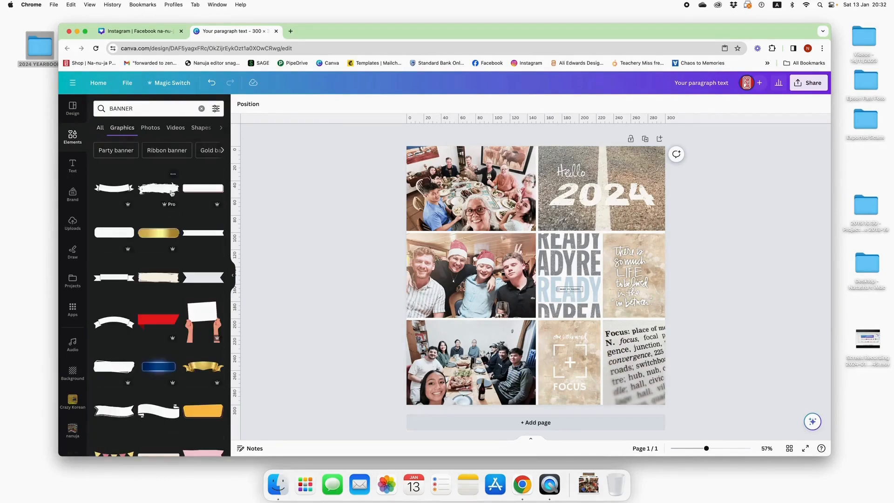
- Insert the thin plain ribbon banner, shrink it to about 80 mm wide and place it over the lower-left edge of the top dinner photo
click(211, 236)
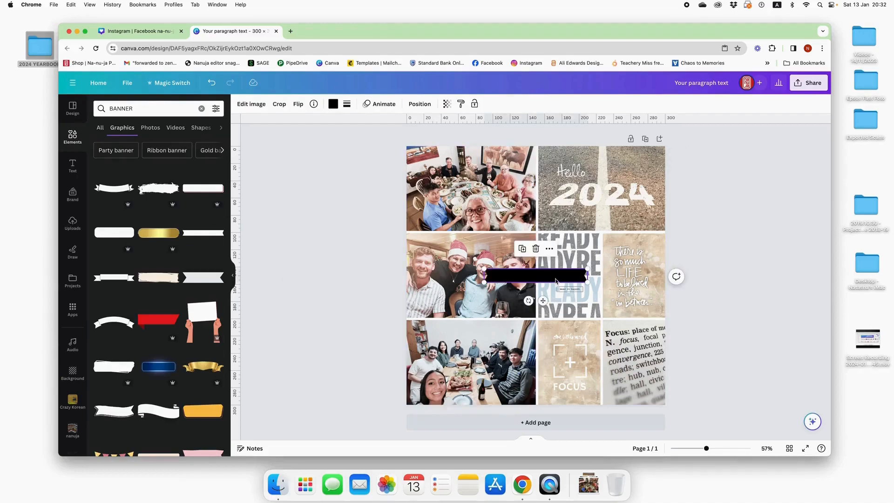
drag(559, 280, 434, 222)
drag(360, 213, 395, 223)
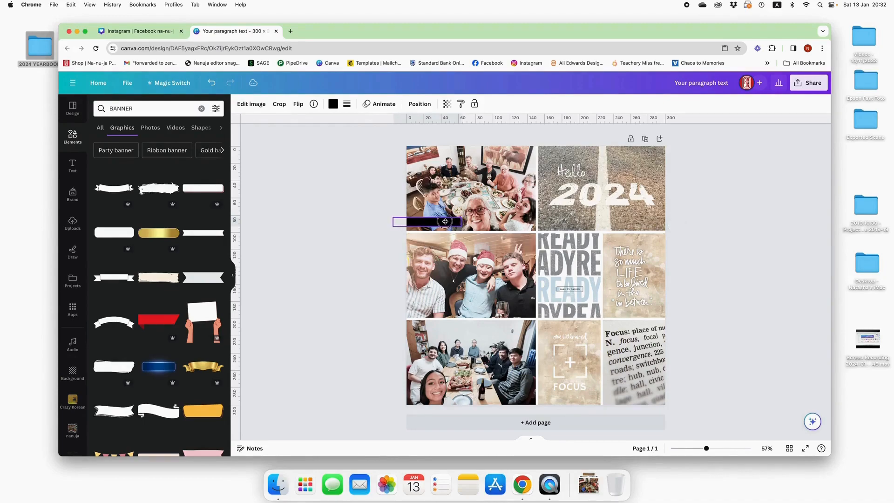
- Recolour the ribbon banner white and deselect it
click(333, 104)
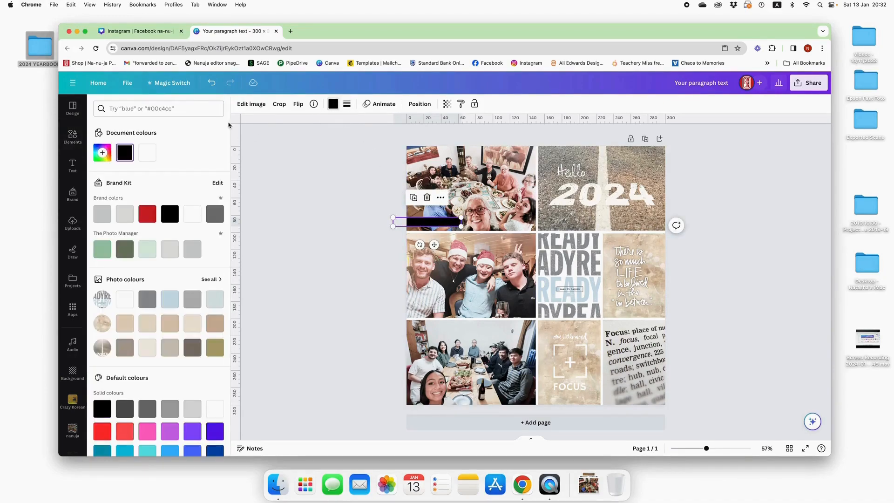
click(148, 153)
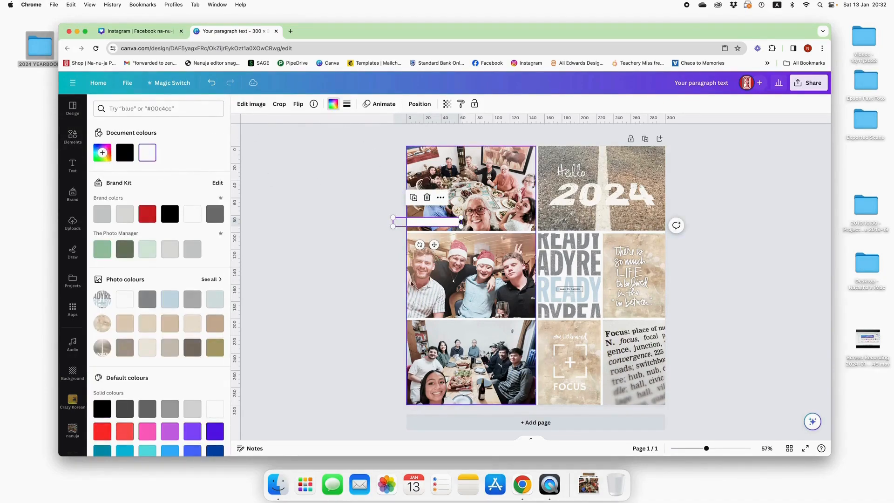
key(Escape)
key(Escape)
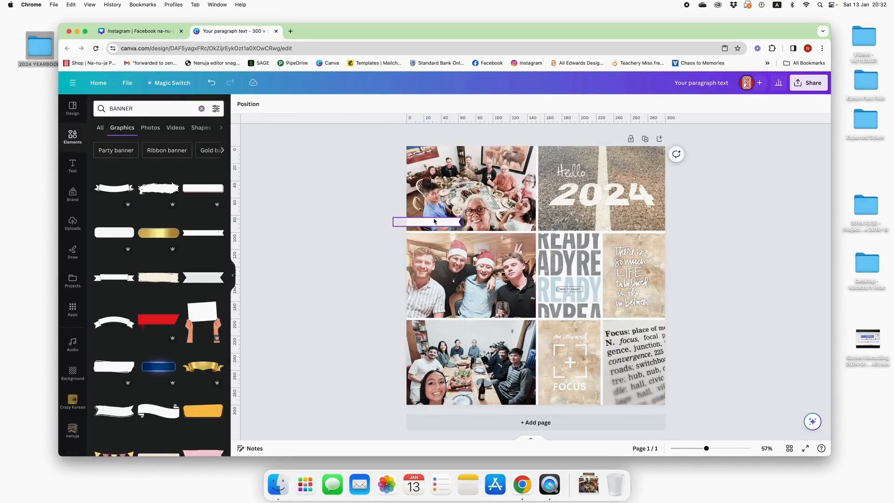
- Duplicate the white banner onto the lower-right corner of the Santa hats photo and the upper-left corner of the bottom dinner photo
click(431, 227)
drag(431, 227, 518, 307)
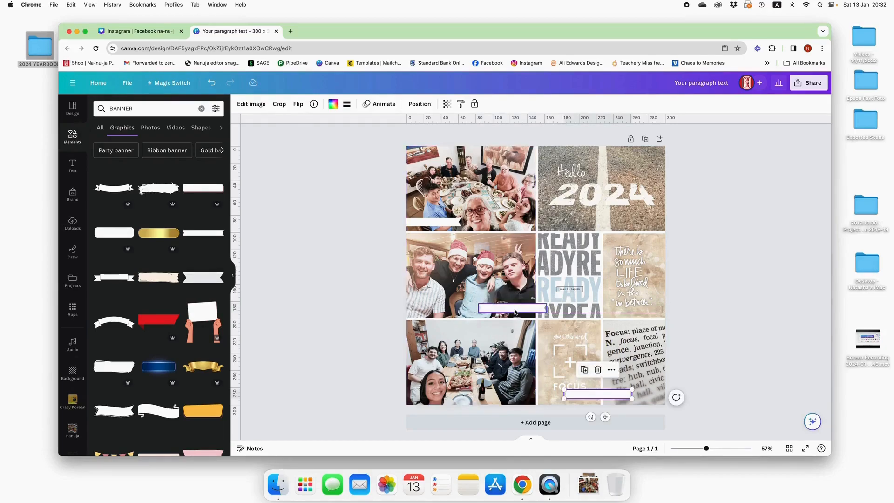
drag(600, 395, 436, 326)
click(363, 325)
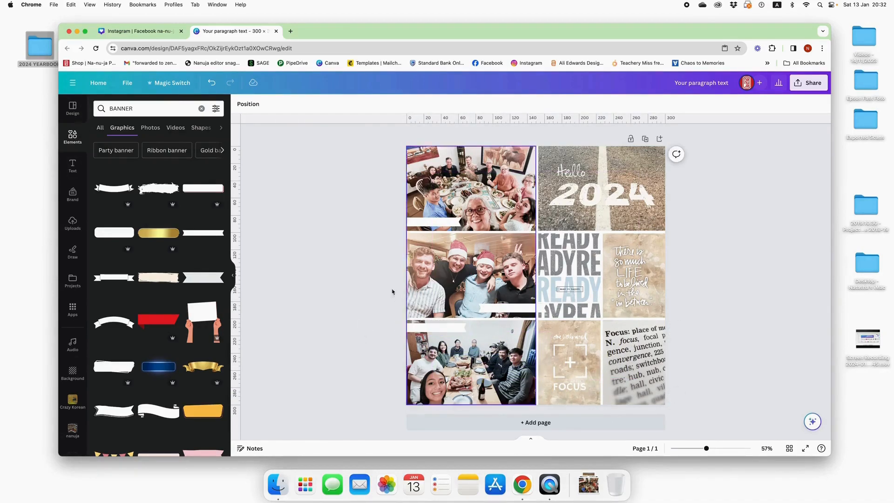
- Add a brand-style heading text box to the page
click(73, 165)
click(129, 168)
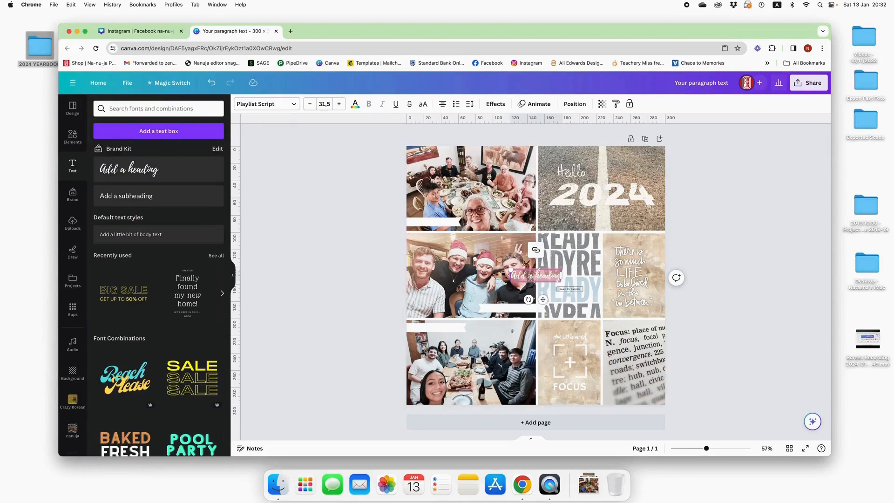
click(517, 278)
drag(517, 278, 415, 215)
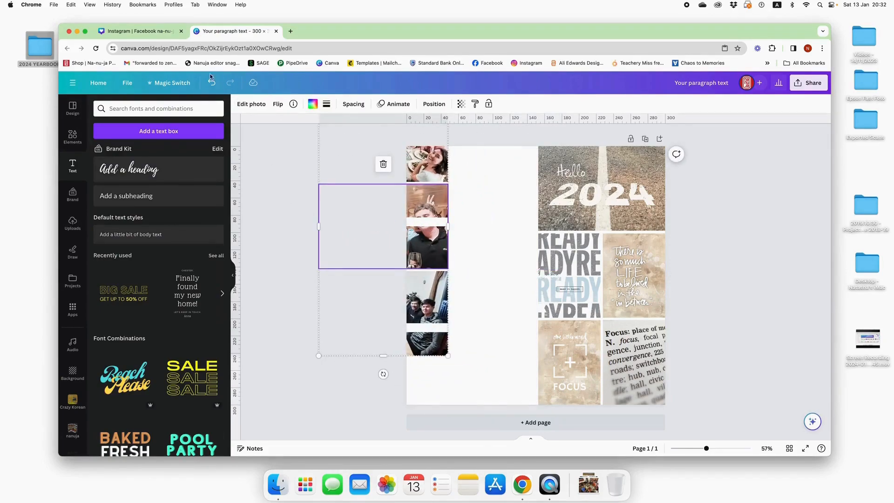
click(212, 83)
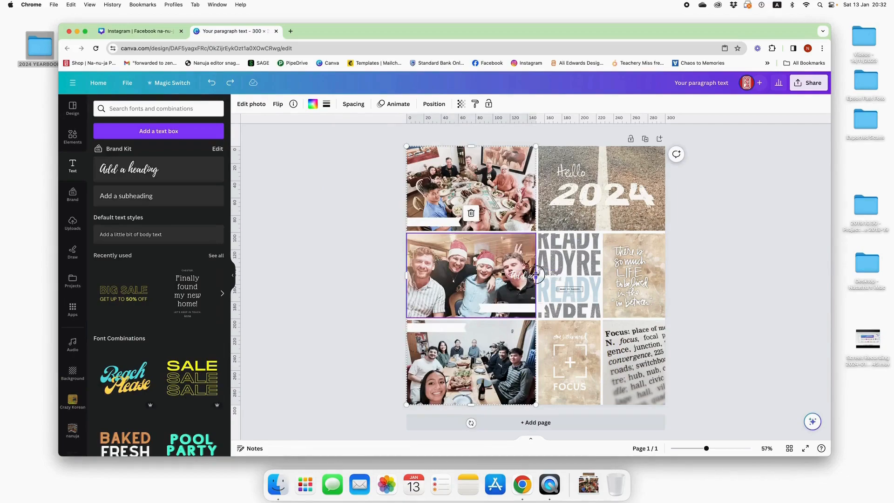
- Move the heading onto the top photo's banner and format it in black Canva Sans
click(521, 276)
drag(522, 277, 424, 222)
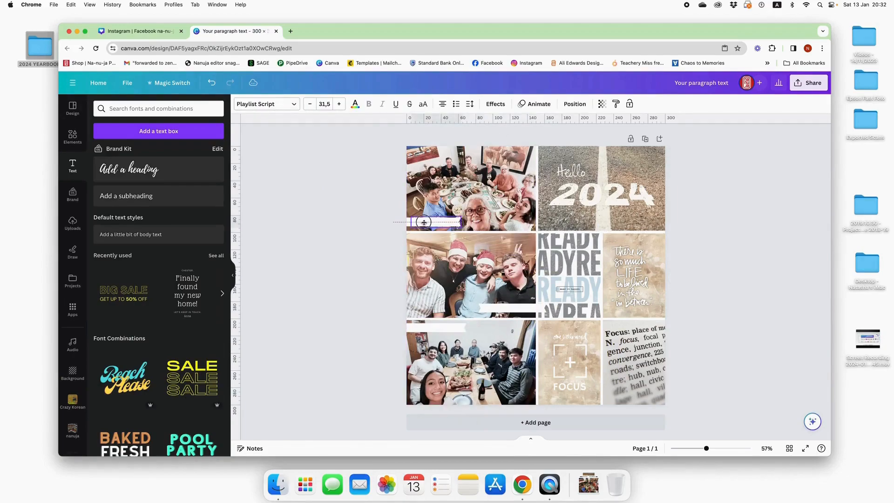
click(355, 104)
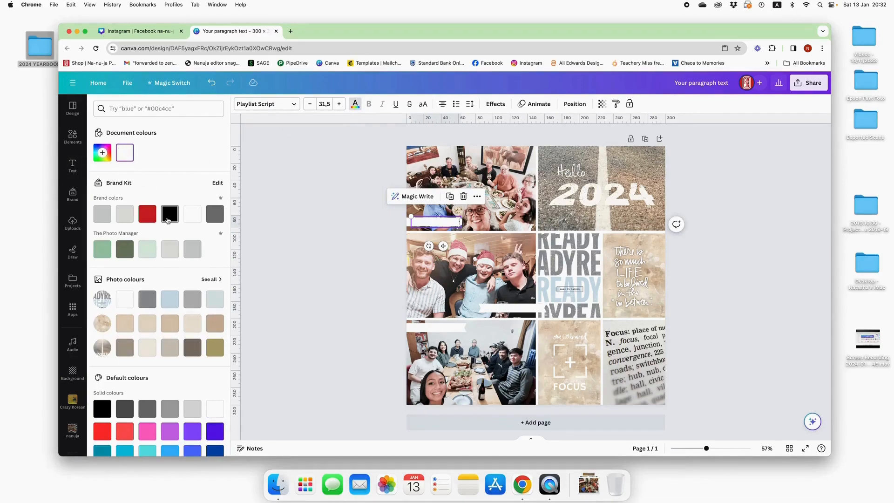
click(169, 213)
click(264, 104)
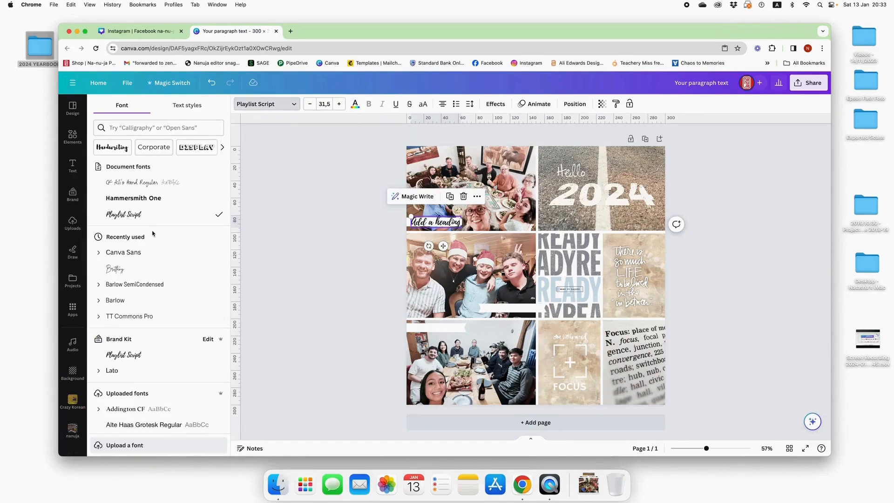
click(139, 254)
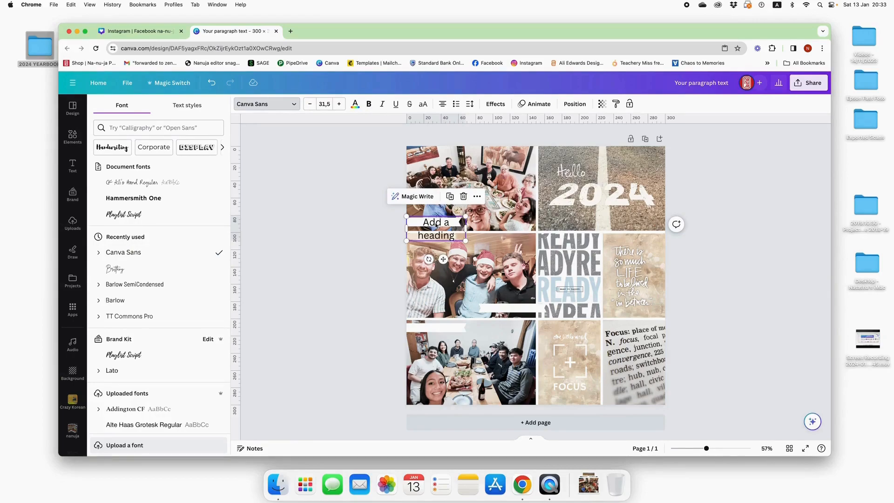
- Replace the heading text on the top photo's banner with "STANFORD, WESTERN CAPE, SA"
double_click(436, 225)
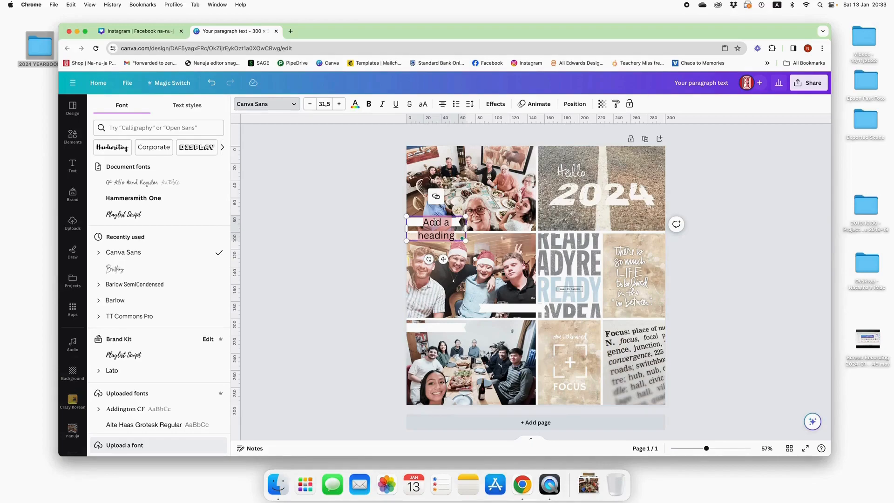
text(STANFORD)
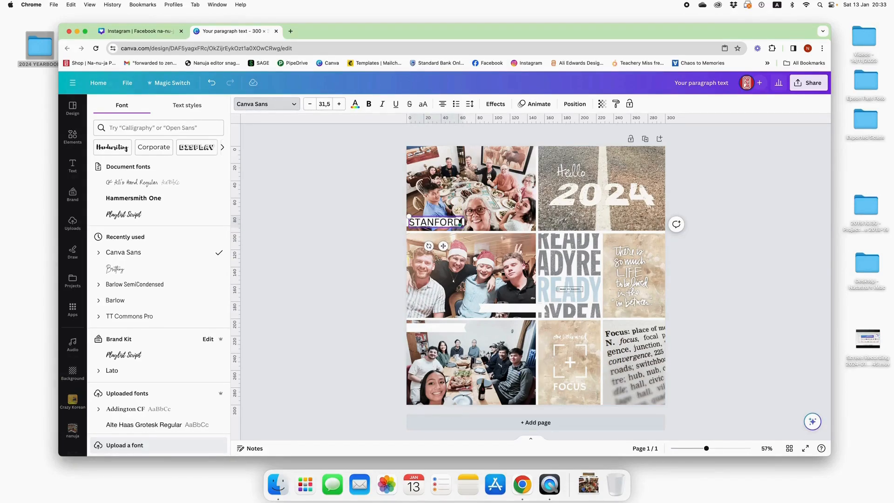
key(Return)
text(WESTERN C)
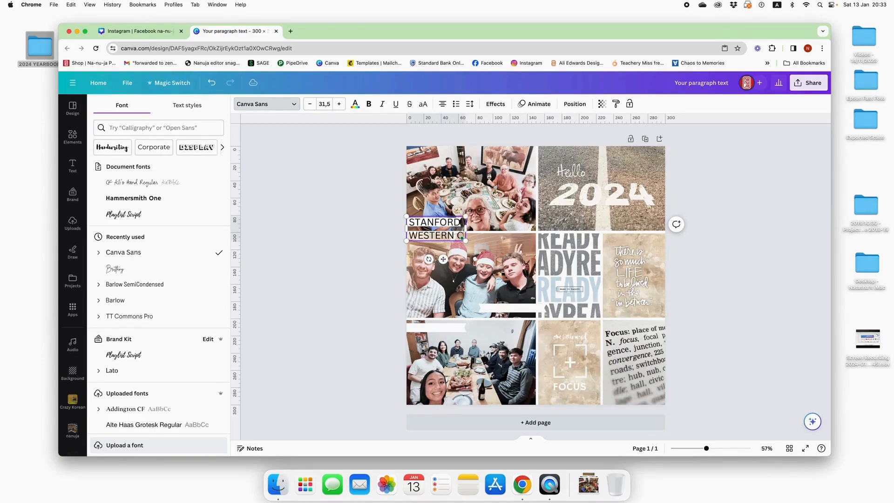
key(Return)
text(CAPE)
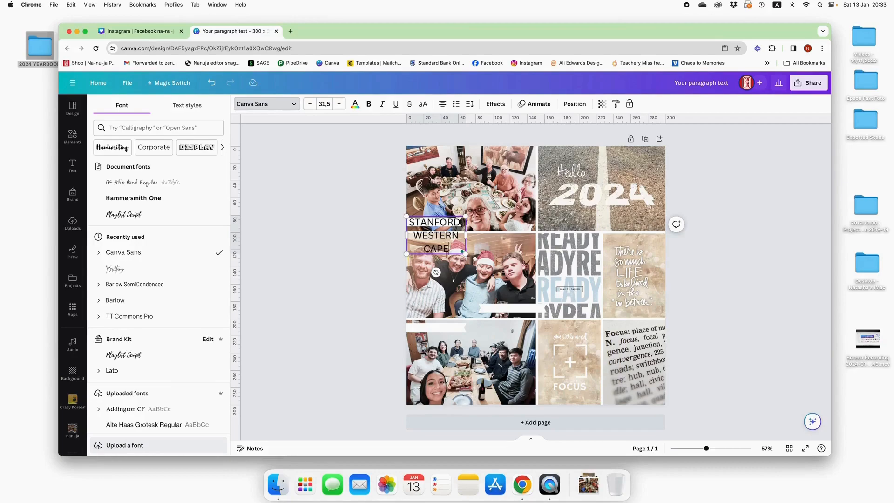
text(, SA,)
key(super+a)
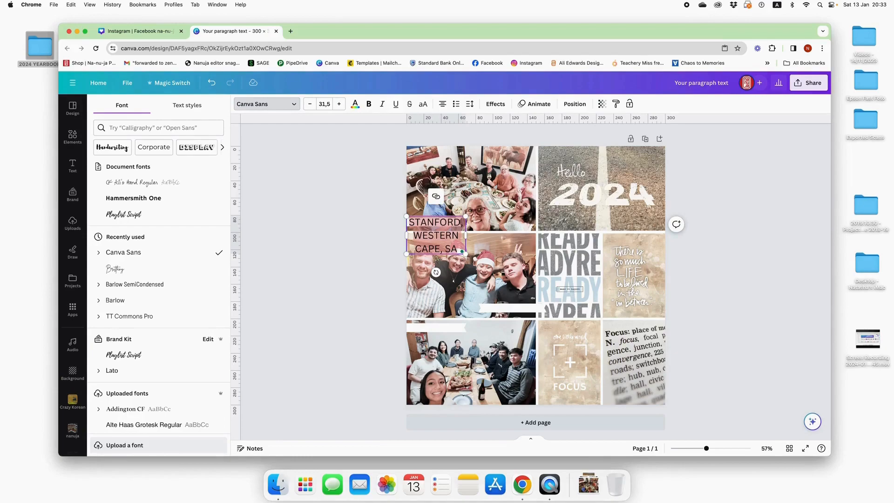
- Make the Stanford caption bold and reduce its font size to 9.5
click(369, 104)
click(310, 104)
click(311, 104)
click(310, 104)
click(310, 104)
click(312, 106)
click(312, 106)
click(312, 106)
click(312, 106)
click(311, 106)
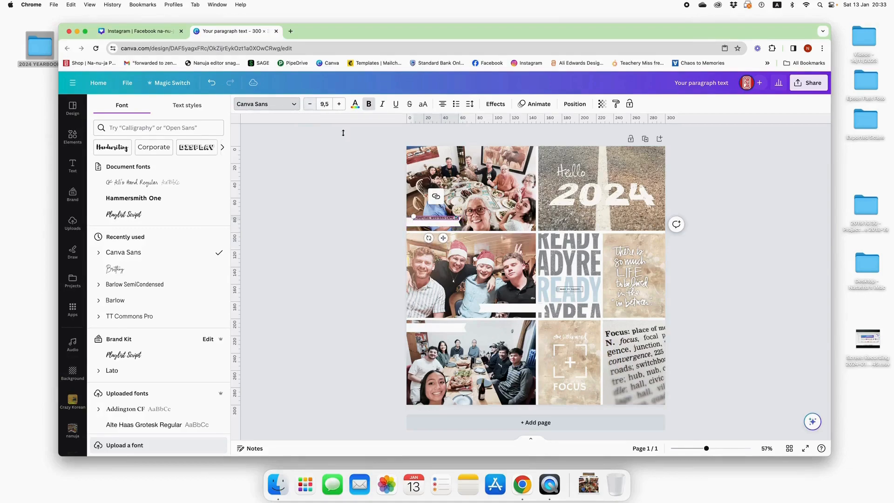
- Reposition the Stanford caption so it sits centred on the top photo's white banner
click(384, 238)
click(447, 223)
drag(447, 222, 433, 224)
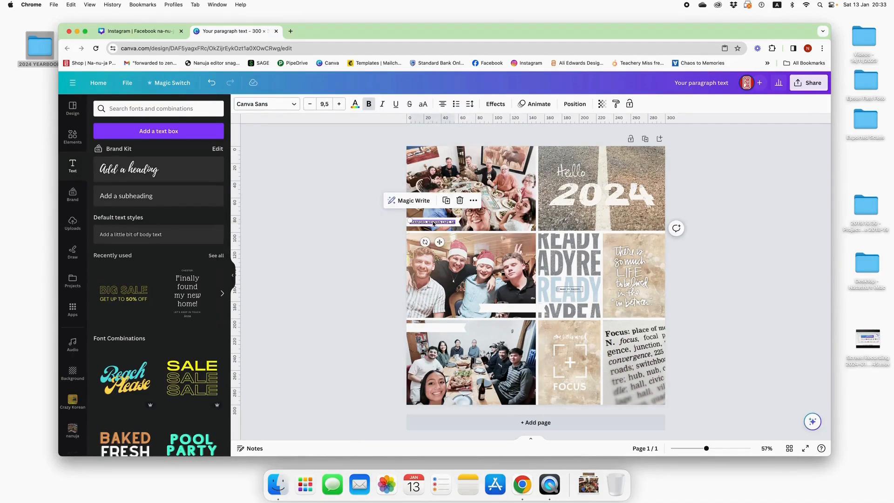
- Duplicate the Stanford caption onto the Santa hats photo's banner and change its text to "TIVAT BAY, MONTENEGRO"
click(445, 202)
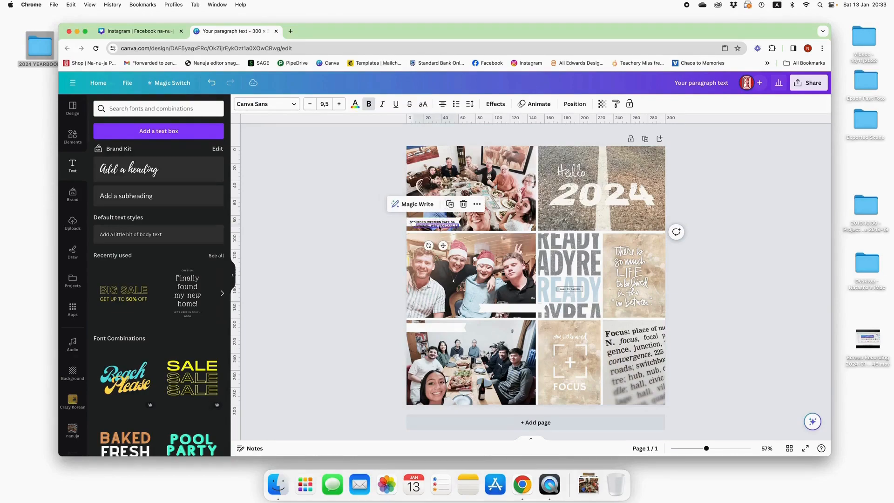
drag(439, 228, 510, 309)
click(506, 309)
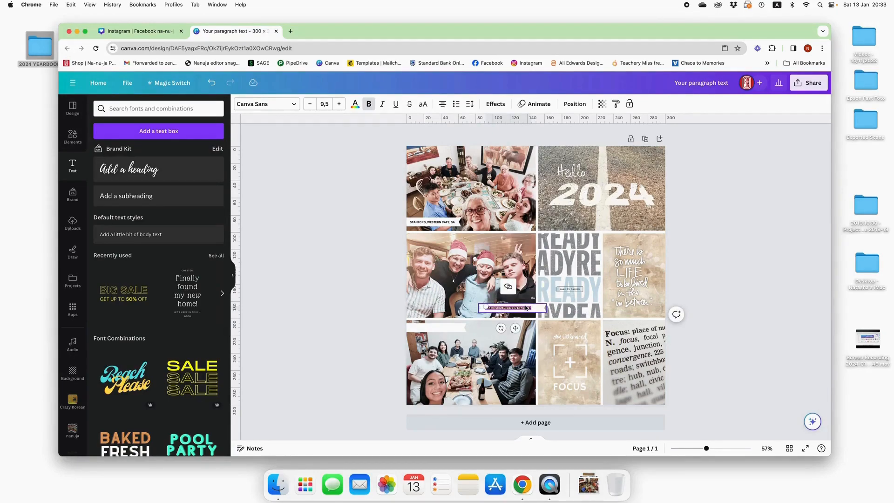
key(BackSpace)
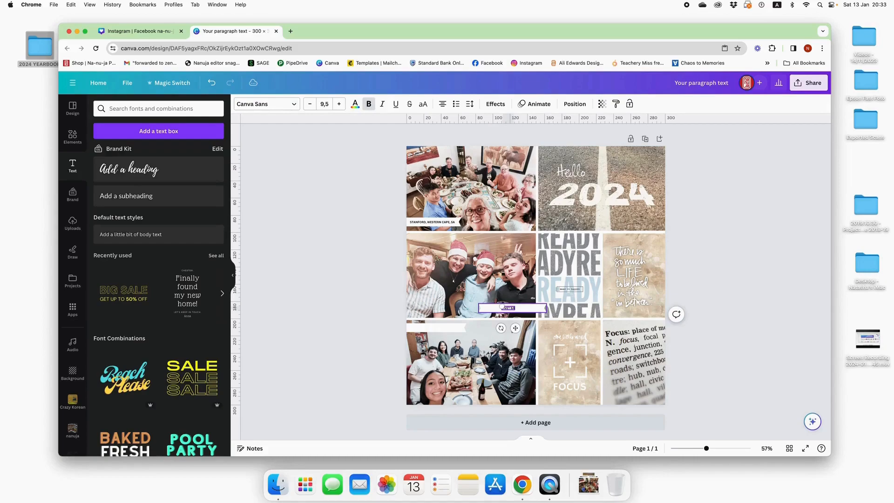
text(, WONTENEGRO)
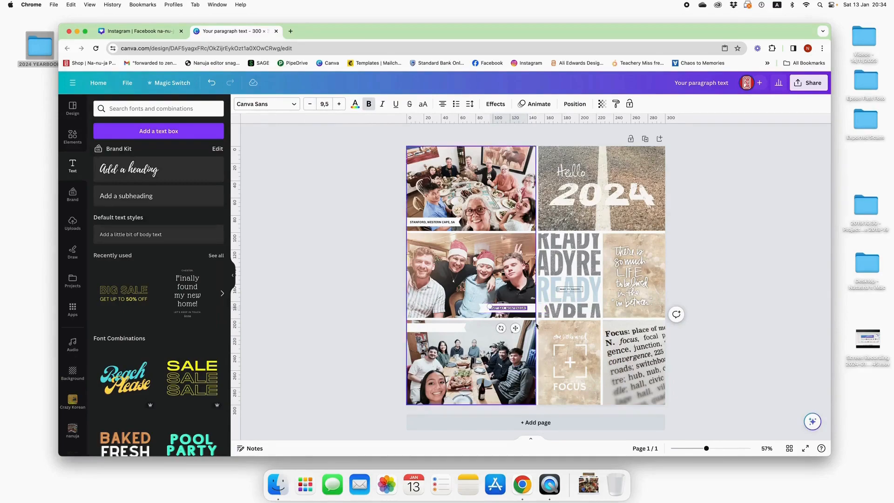
- Duplicate the Montenegro caption onto the bottom dinner photo's banner and change its text to "NEW YORK"
click(478, 316)
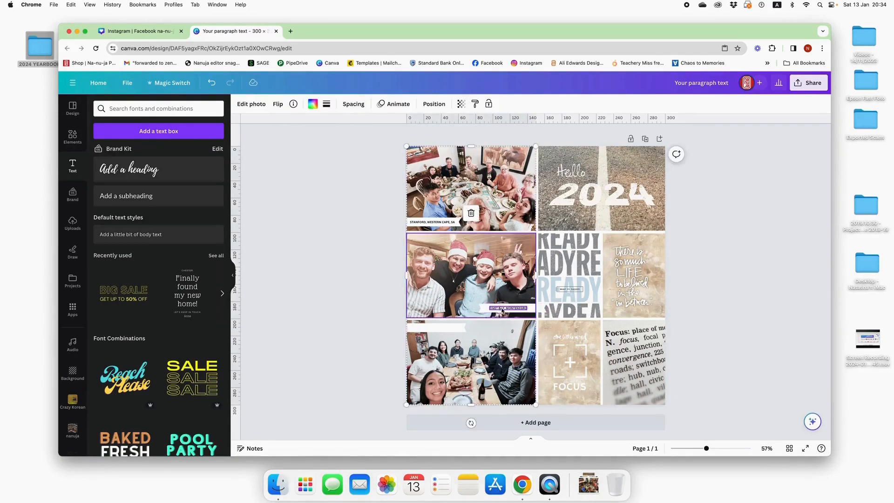
click(496, 309)
click(521, 286)
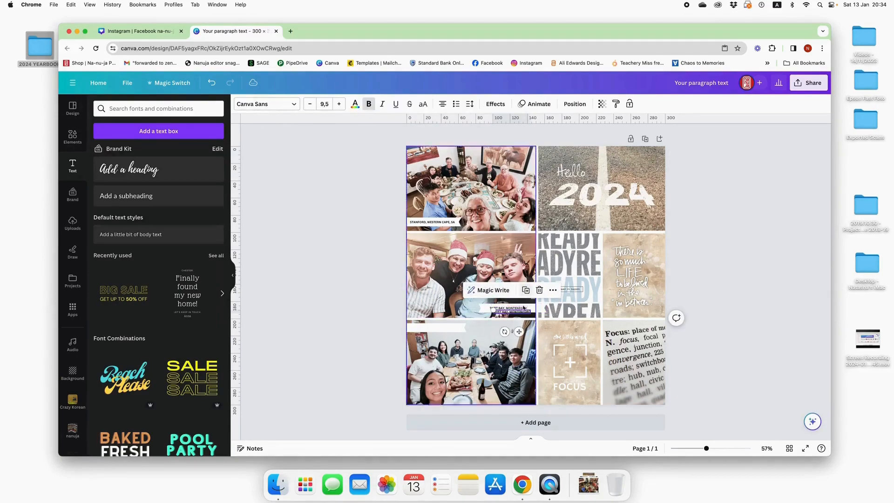
drag(512, 313, 436, 326)
double_click(437, 330)
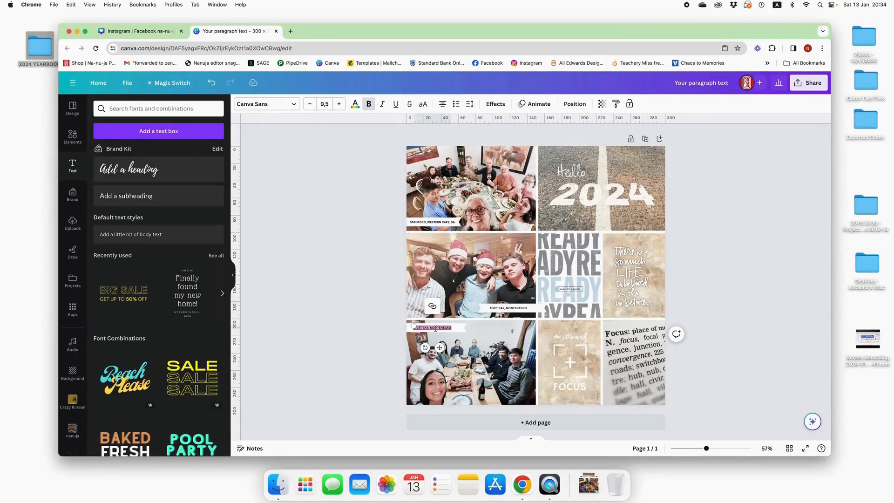
text(NEW YORK)
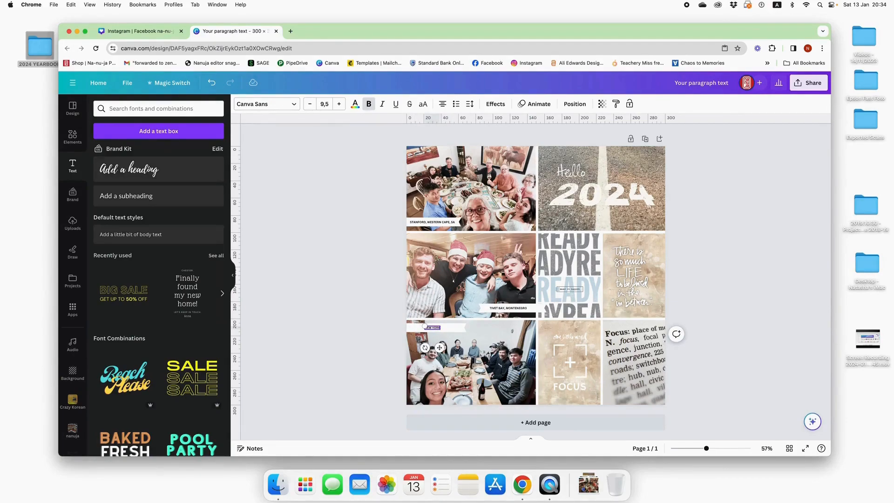
- Complete the bottom dinner photo's caption as "NEW YORK CITY, USA" and centre it on its white banner
text( CITY, USA)
click(451, 328)
drag(451, 328, 446, 327)
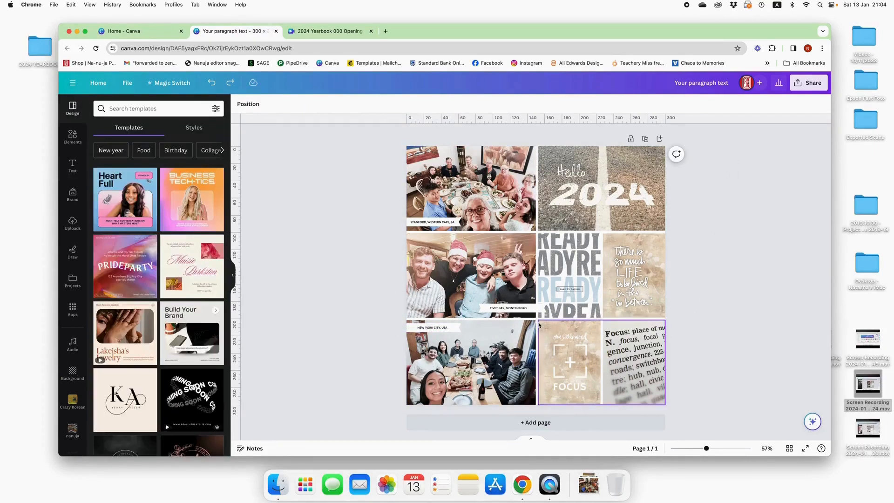
- Shift the handwritten life quote off-centre in its beige cell and bring the middle-row grid with the READY graphic to the front
click(632, 283)
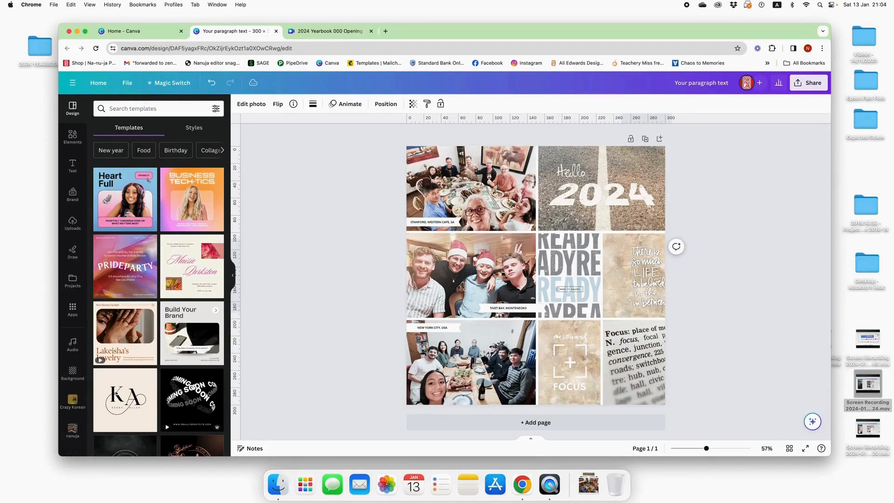
click(562, 250)
right_click(563, 250)
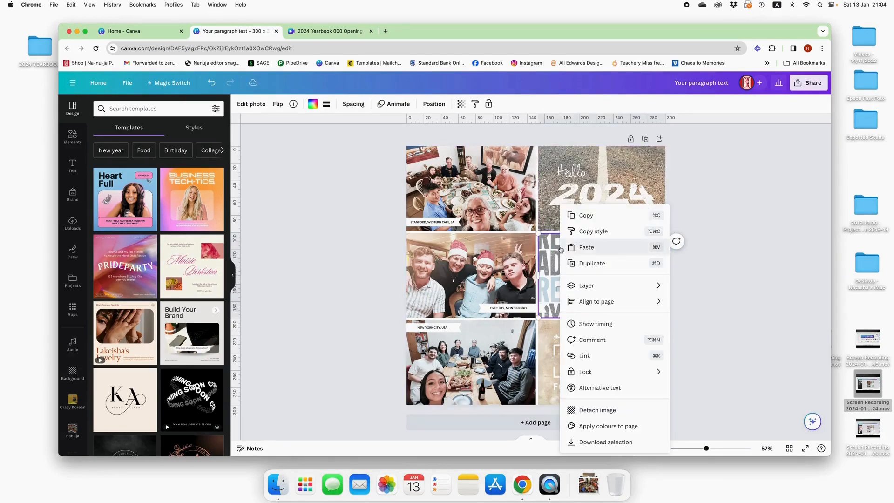
mouse_move(622, 286)
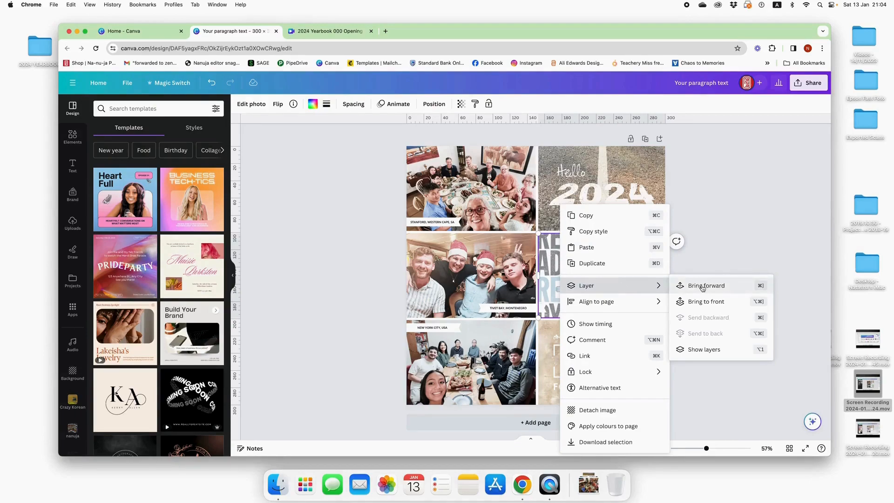
click(708, 303)
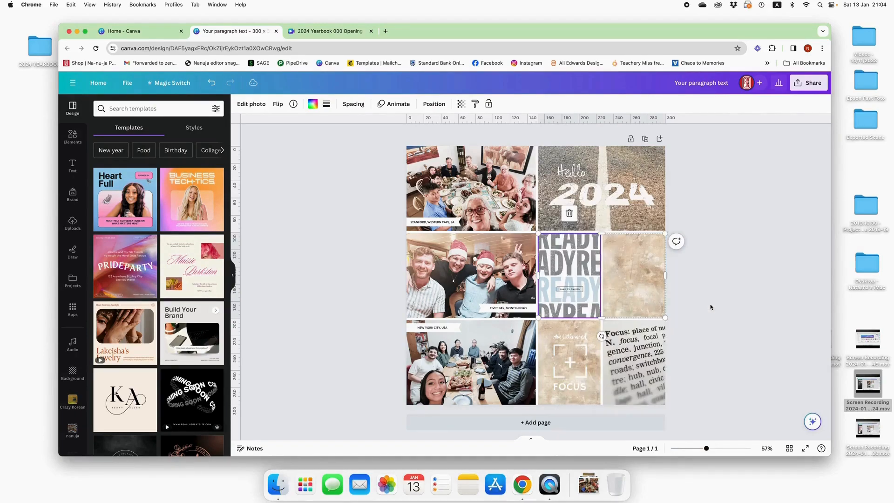
- Narrow the middle-row grid from its outer edge to uncover the hidden life quote, and bring the quote to the front
click(654, 260)
click(683, 264)
click(659, 265)
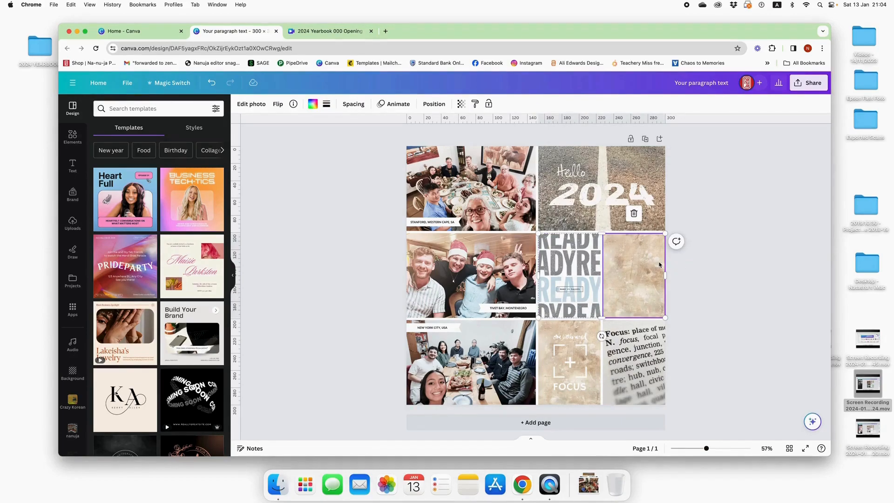
drag(665, 276, 640, 275)
click(646, 259)
right_click(648, 258)
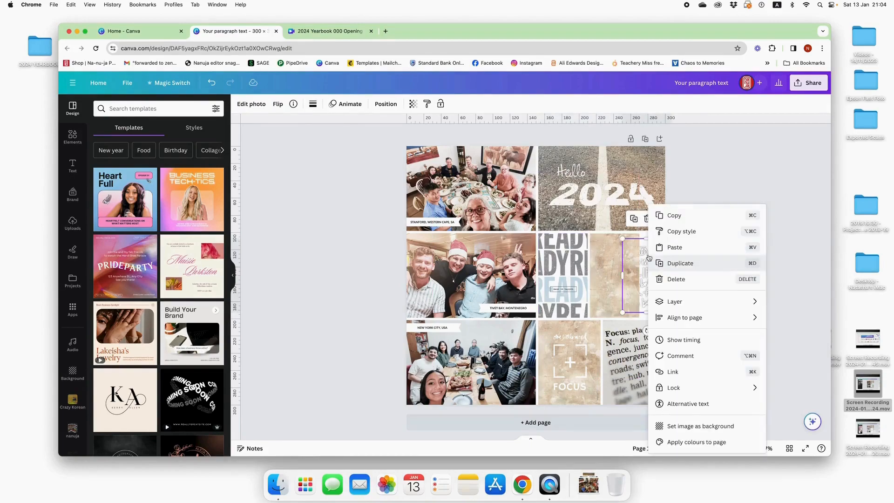
mouse_move(700, 304)
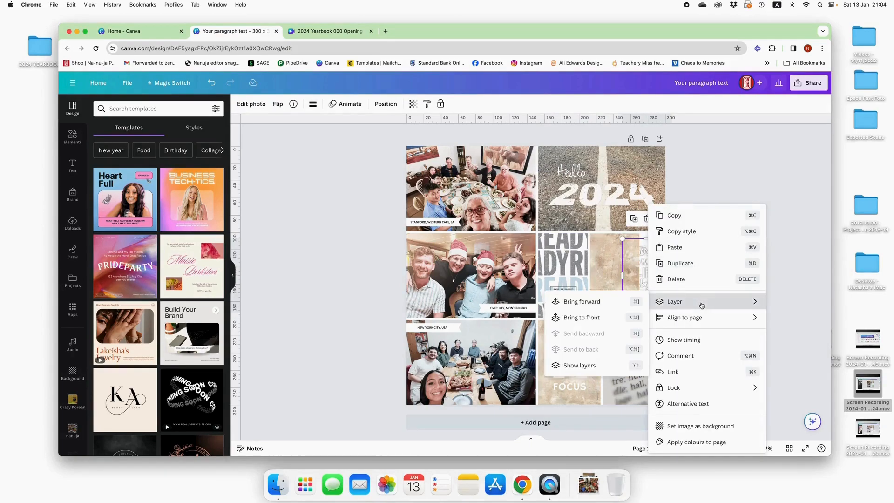
click(611, 318)
click(600, 271)
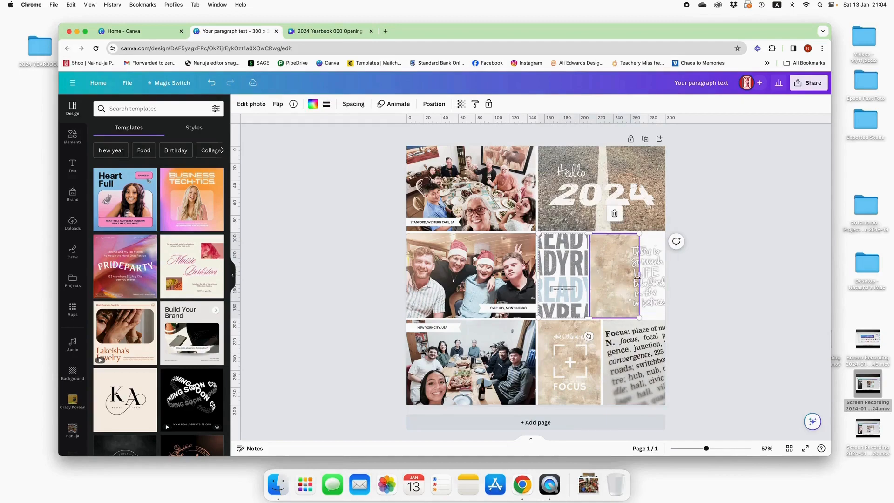
- Widen the middle-row grid back to the page edge and centre the life quote on its beige cell
drag(643, 280, 662, 280)
click(645, 275)
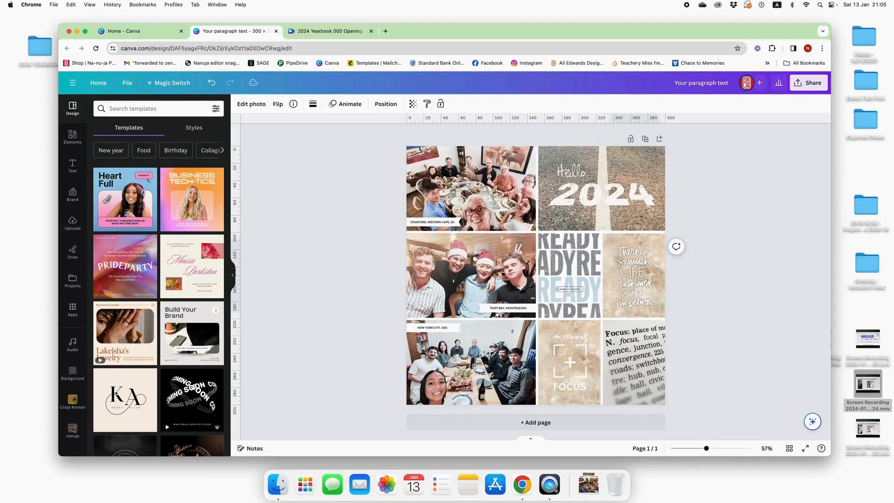
- Add a new text box and move it onto the READY graphic, just above its small boxed wording
click(635, 276)
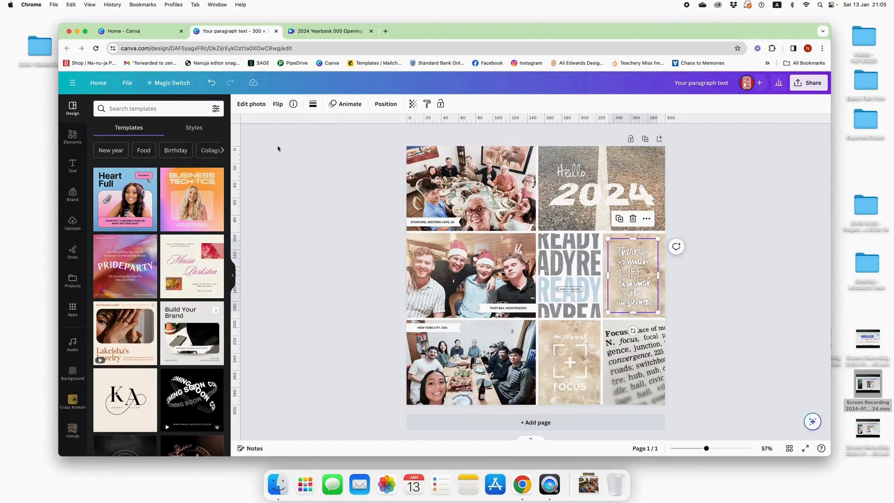
click(73, 164)
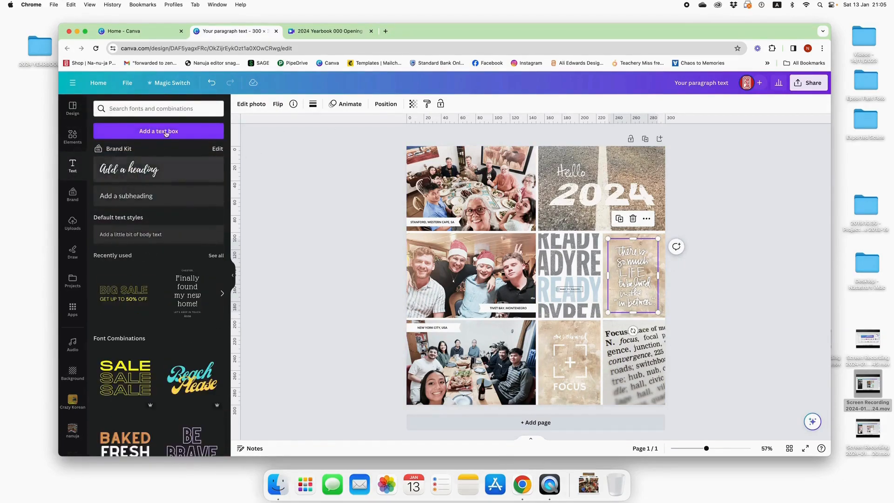
click(159, 131)
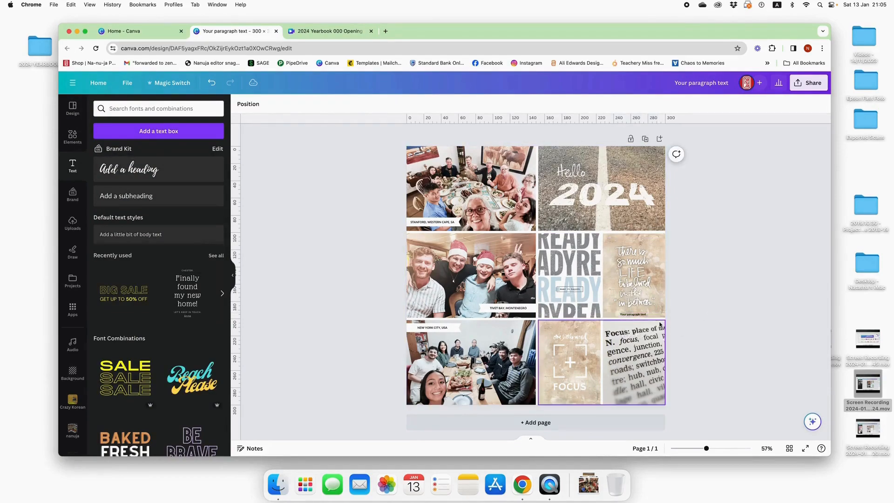
click(634, 314)
drag(633, 313, 579, 284)
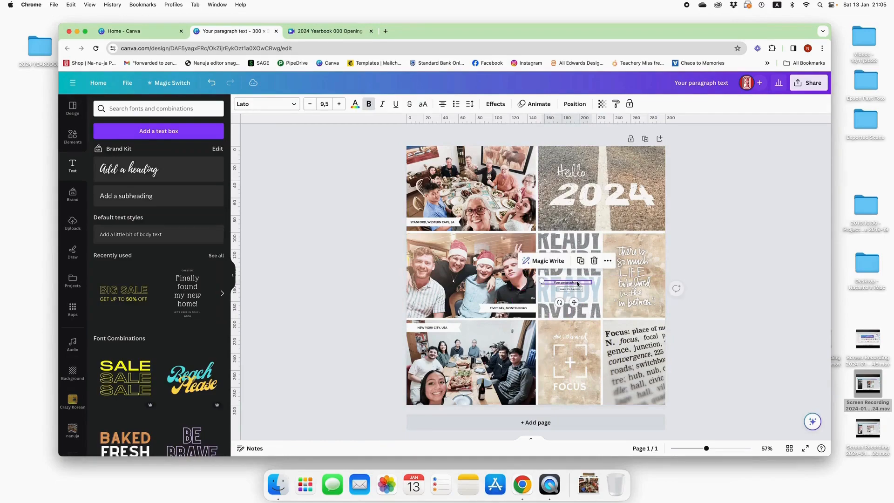
click(578, 283)
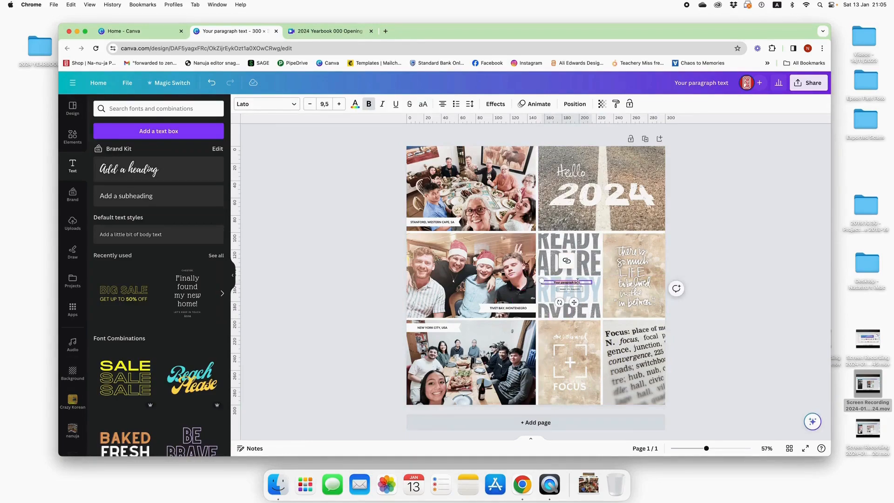
- Search the fonts for "typewriter", apply ITC American Typewriter to the new text box and set its size to 12.5
click(263, 104)
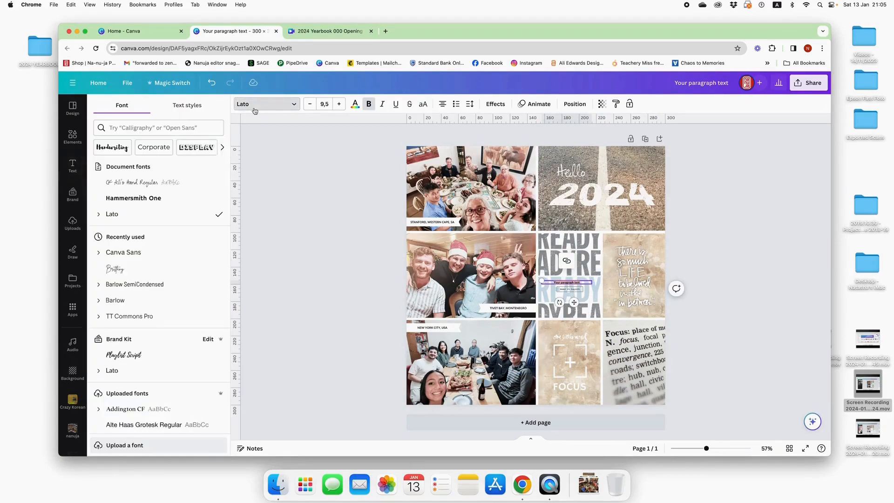
click(174, 132)
text(TYPE)
click(160, 169)
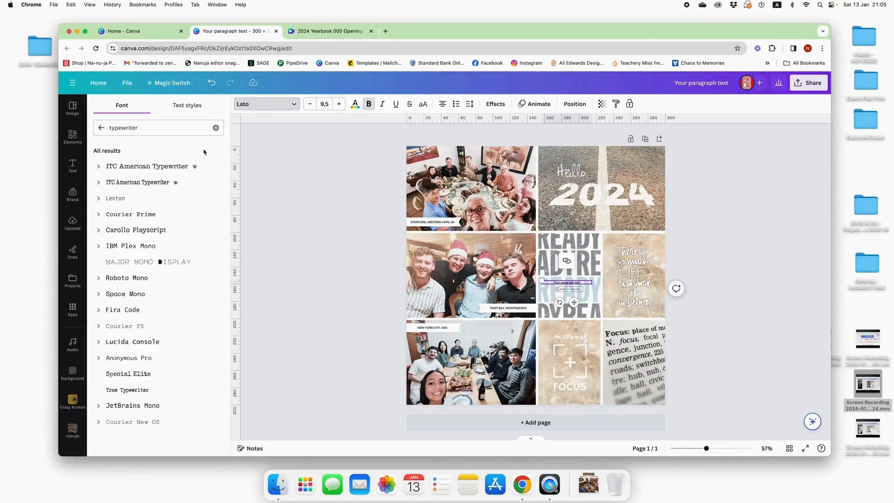
click(158, 183)
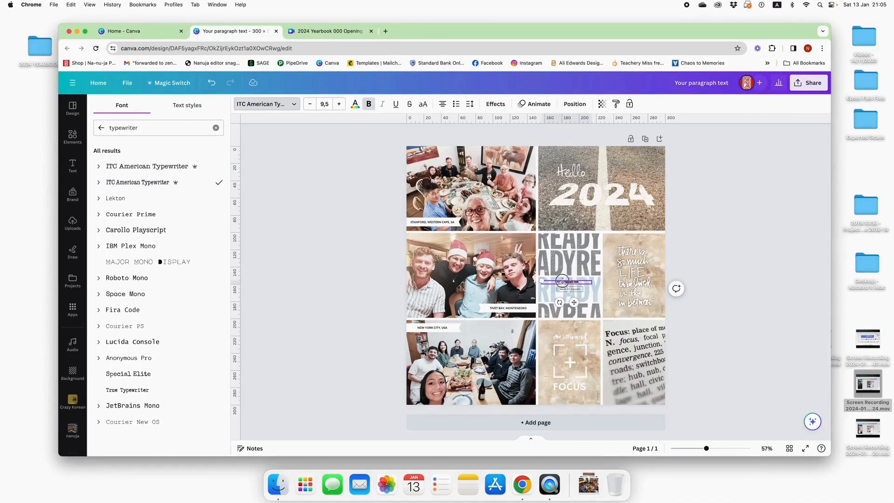
click(340, 104)
click(340, 105)
click(340, 104)
- Change the text to "12 MONTHS | 52 WEEKS | 365 DAYS" and widen its box to fit on one line
text(LE)
text( MO)
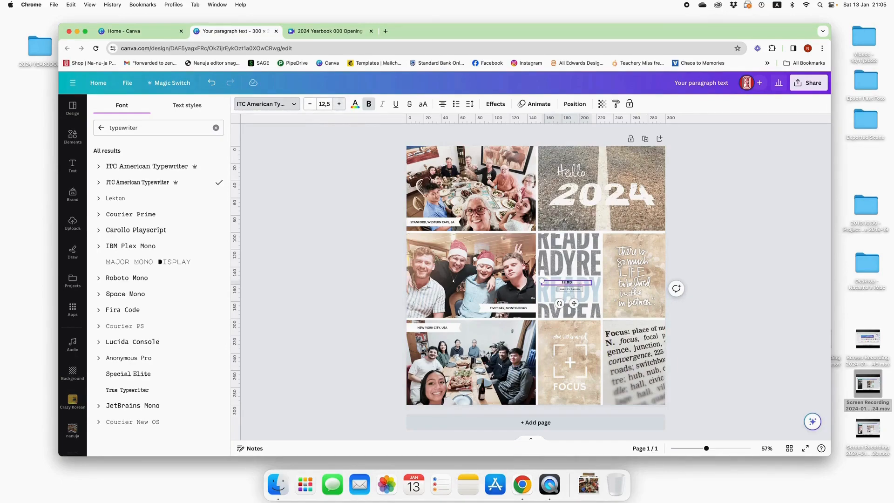
text(NTHS | 52 WEEKS | 365 DAYS)
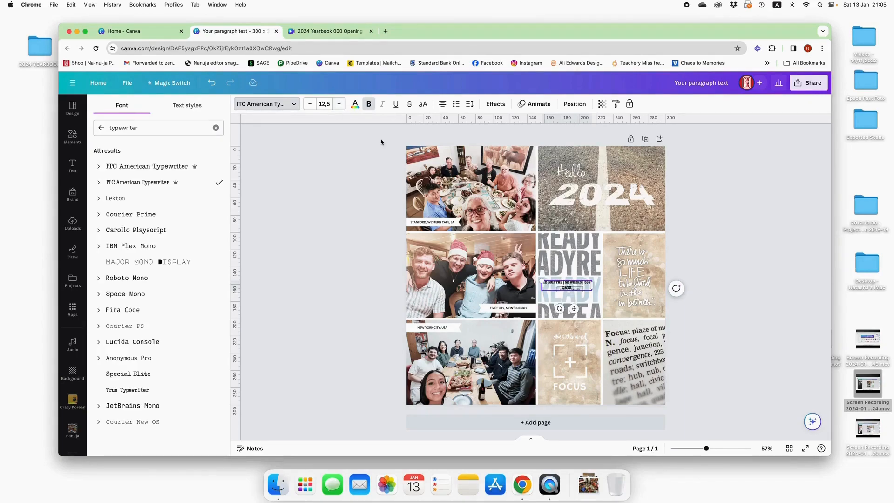
drag(590, 284, 599, 285)
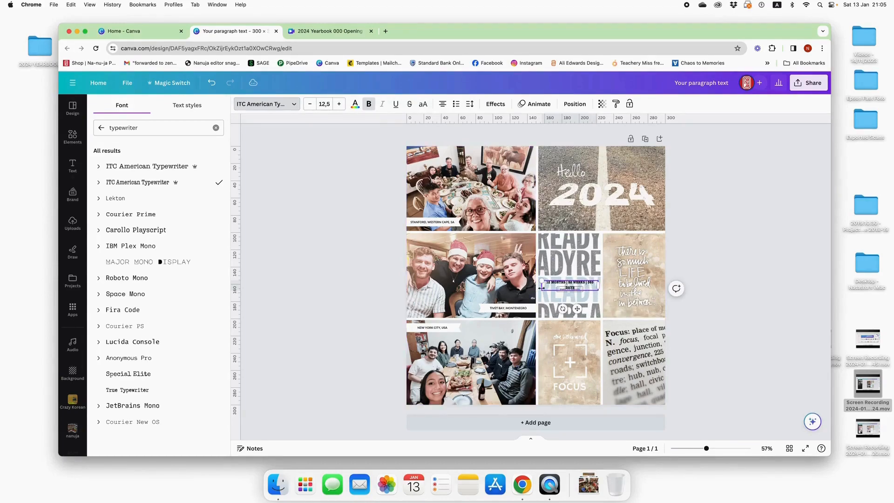
drag(540, 287, 539, 286)
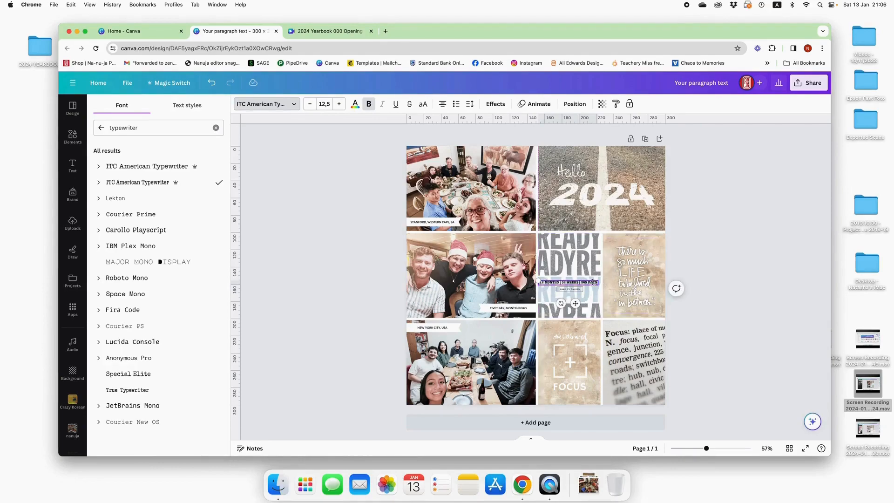
- Nudge the months, weeks and days text so it sits centred across the READY graphic, and deselect it
click(592, 287)
click(592, 287)
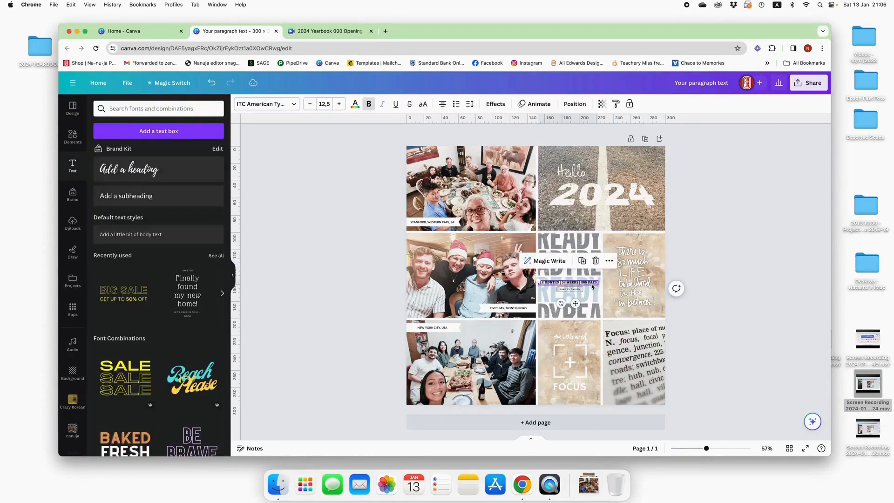
click(592, 287)
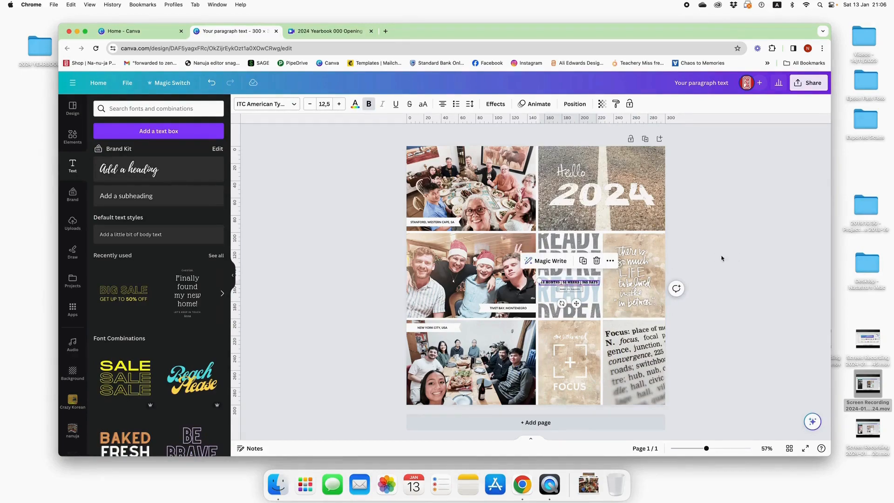
click(696, 254)
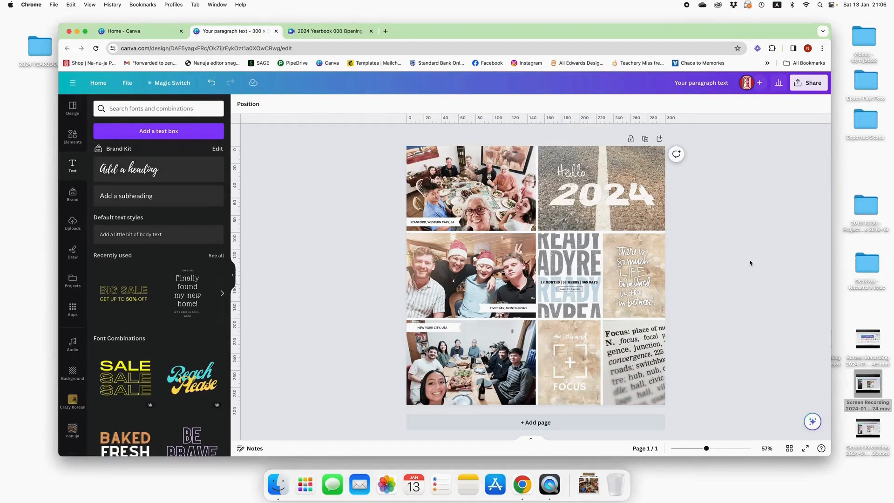